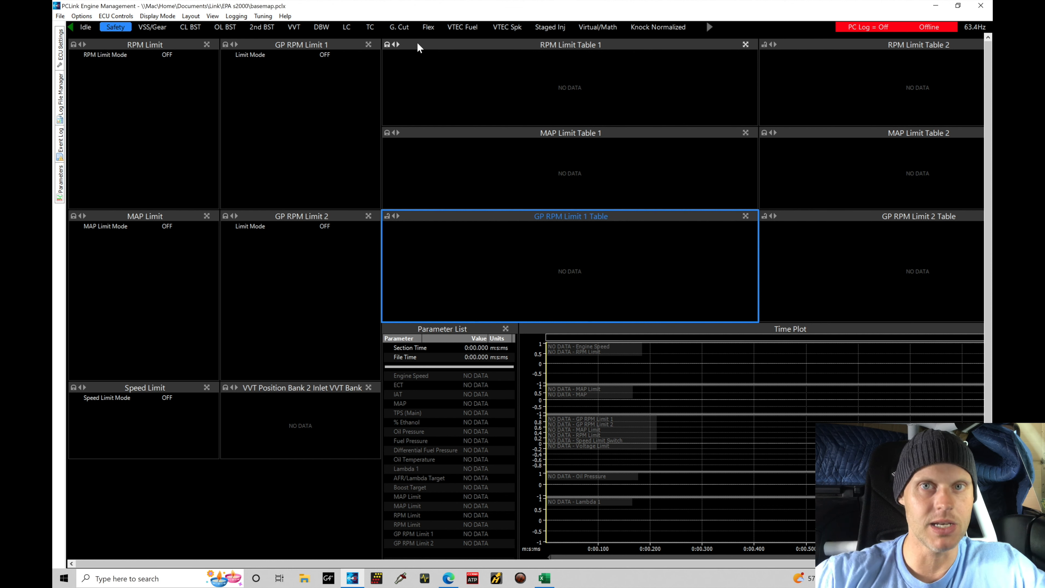
Set the RPM Limit Mode to Ignition %cut and clear RPM Limit Table 1 to zero with default axis values.
{"action": "left_click", "coordinate": [71, 27]}
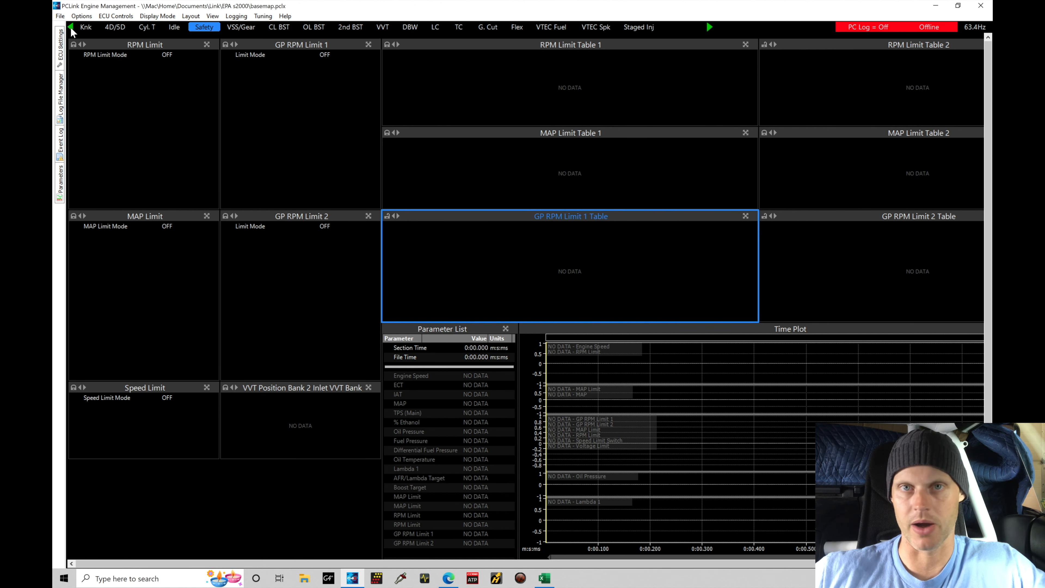
{"action": "left_click", "coordinate": [201, 25]}
{"action": "left_click", "coordinate": [162, 54]}
{"action": "double_click", "coordinate": [165, 55]}
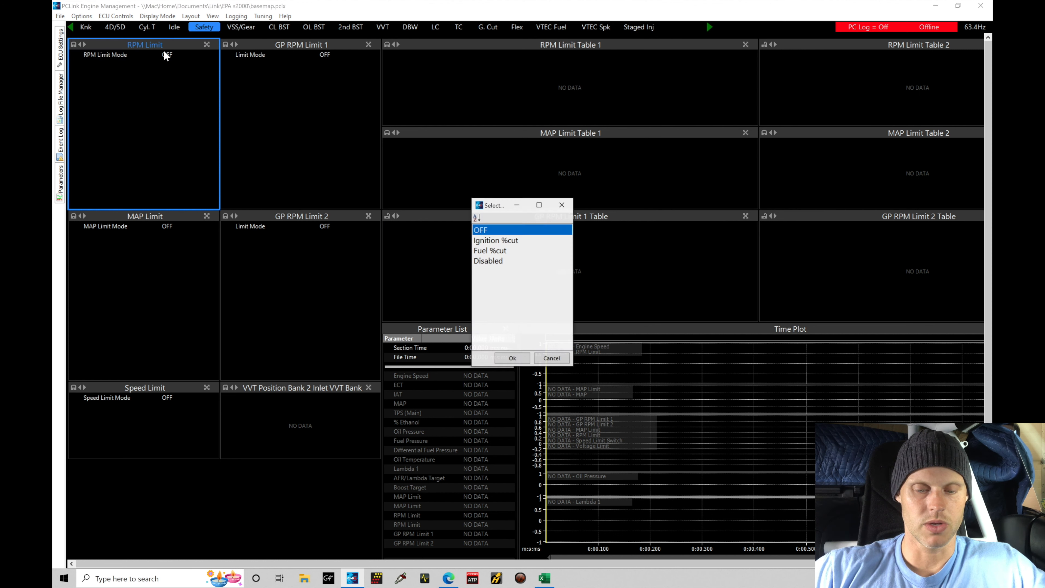
{"action": "double_click", "coordinate": [493, 245]}
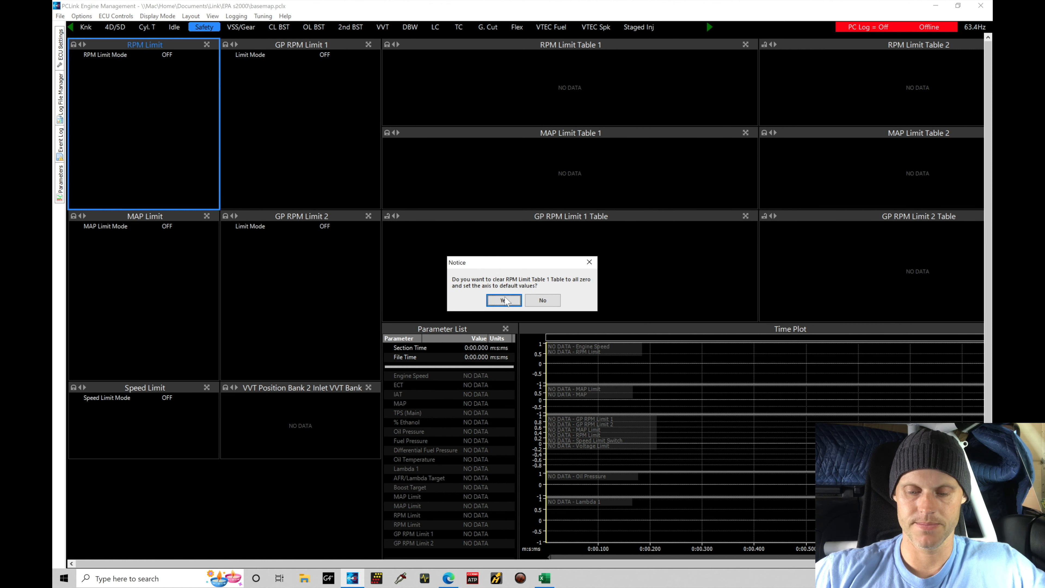
{"action": "left_click", "coordinate": [500, 300]}
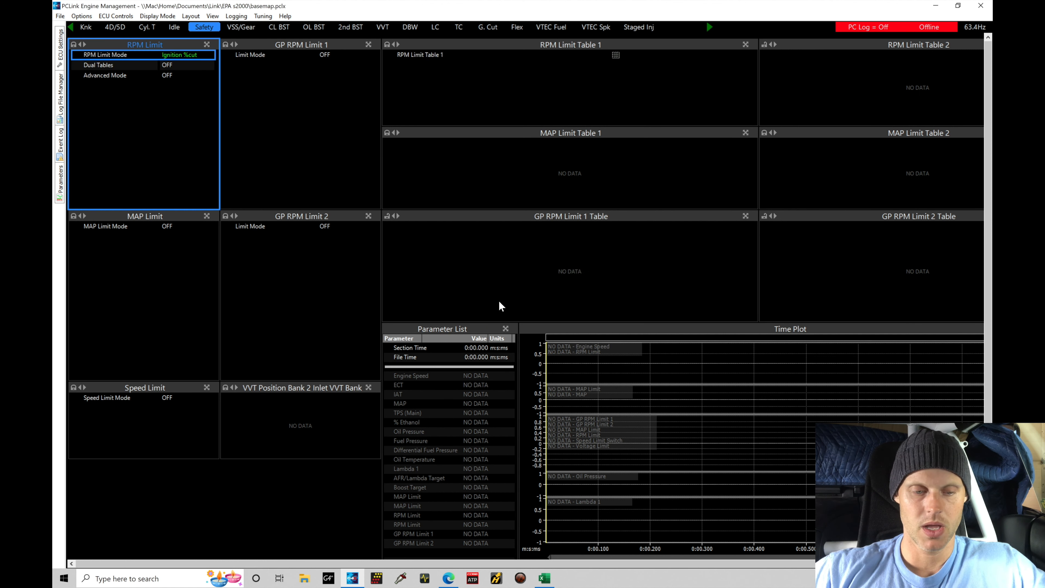
Turn on Advanced Mode for the RPM Limit and set its Limit Ctrl Range to 300 RPM.
{"action": "double_click", "coordinate": [172, 72]}
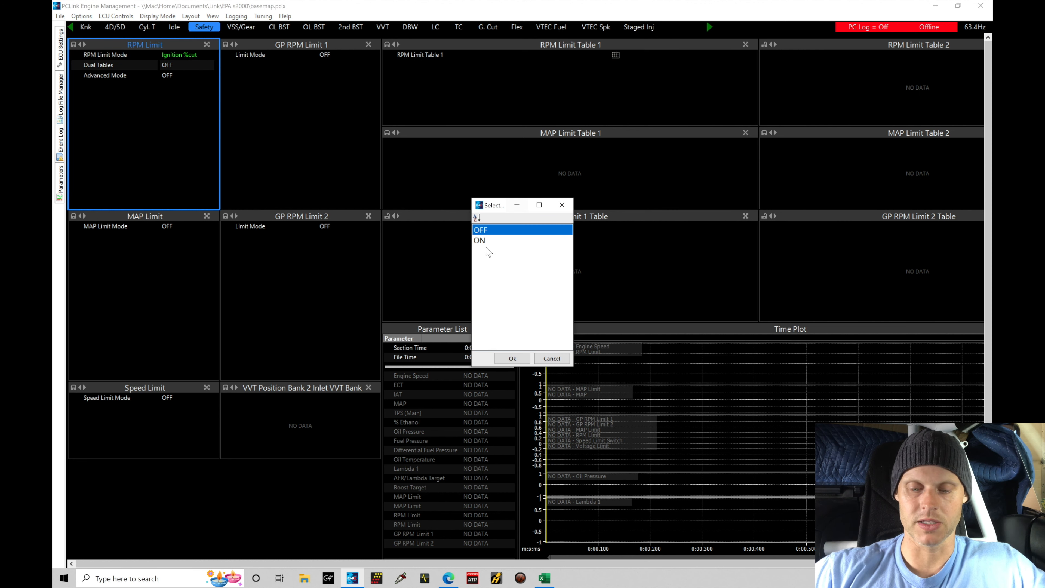
{"action": "double_click", "coordinate": [485, 242]}
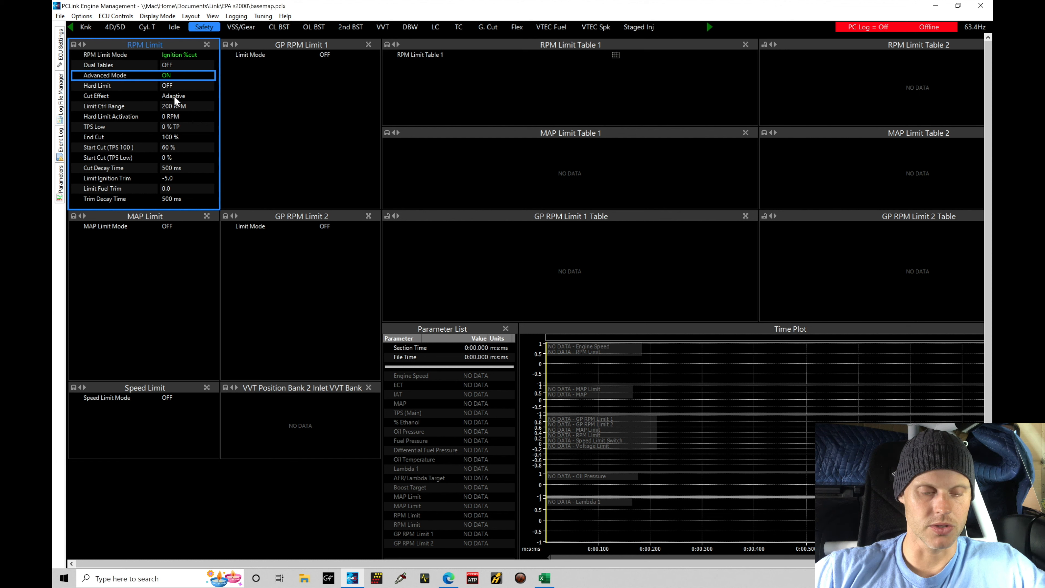
{"action": "left_click", "coordinate": [175, 106]}
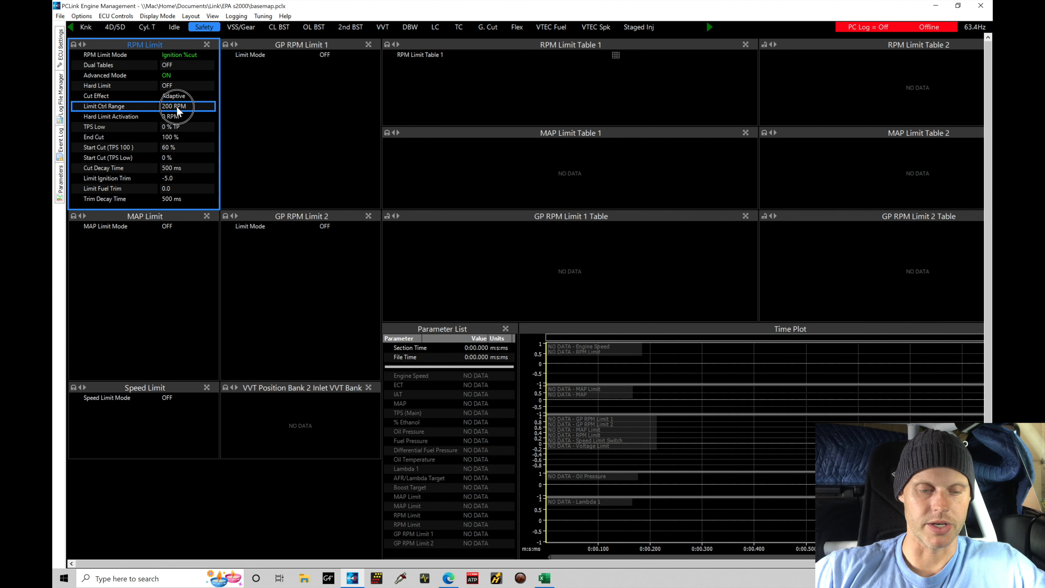
{"action": "type", "text": "=300"}
{"action": "key", "text": "Return"}
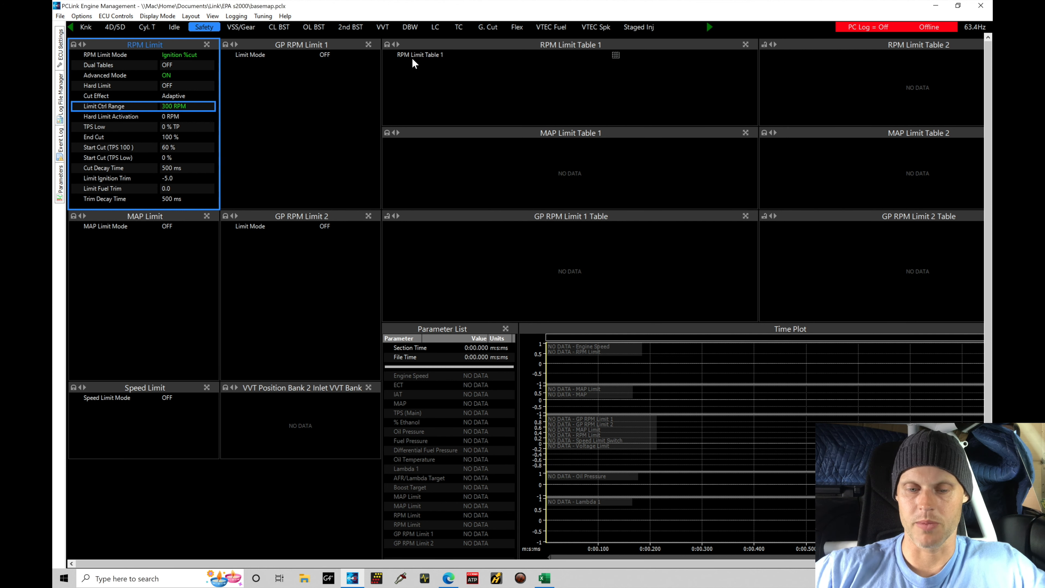
Open RPM Limit Table 1 to show its cells for editing.
{"action": "left_click", "coordinate": [386, 44]}
{"action": "double_click", "coordinate": [613, 56]}
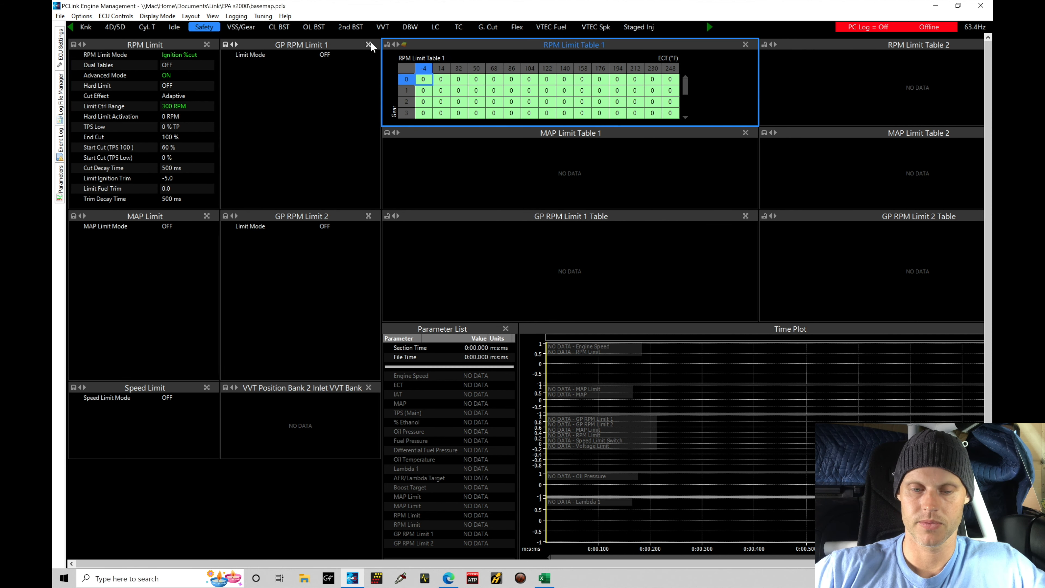
{"action": "right_click", "coordinate": [412, 71]}
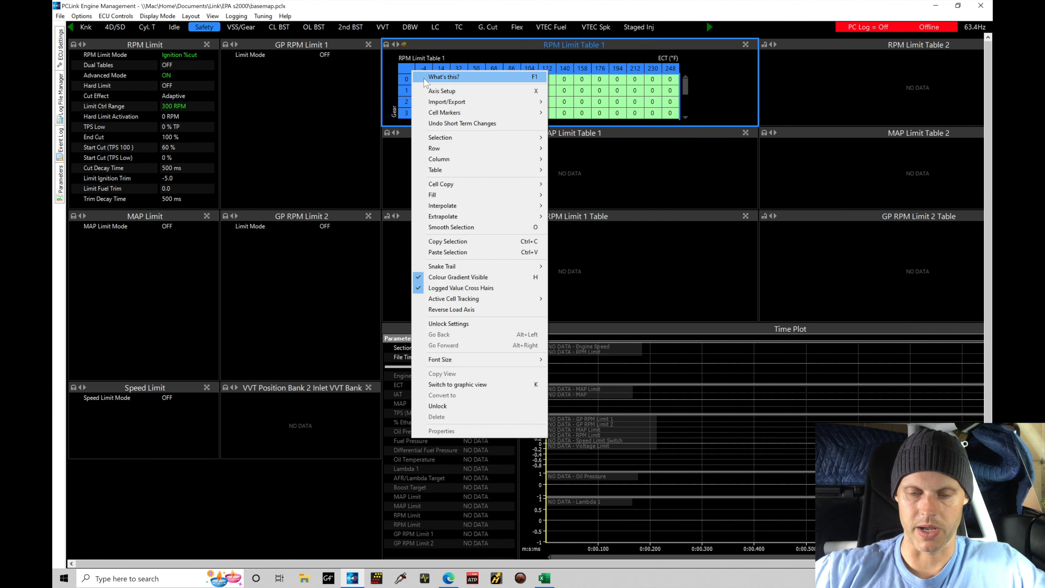
{"action": "mouse_move", "coordinate": [459, 108]}
{"action": "left_click", "coordinate": [582, 134]}
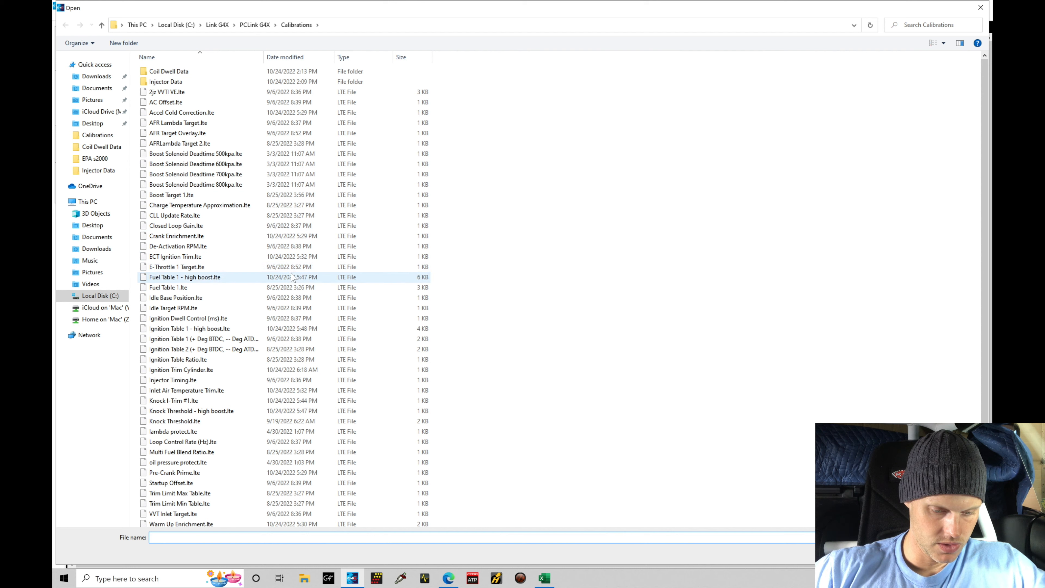
{"action": "scroll", "coordinate": [285, 341], "scroll_direction": "down", "scroll_amount": 1}
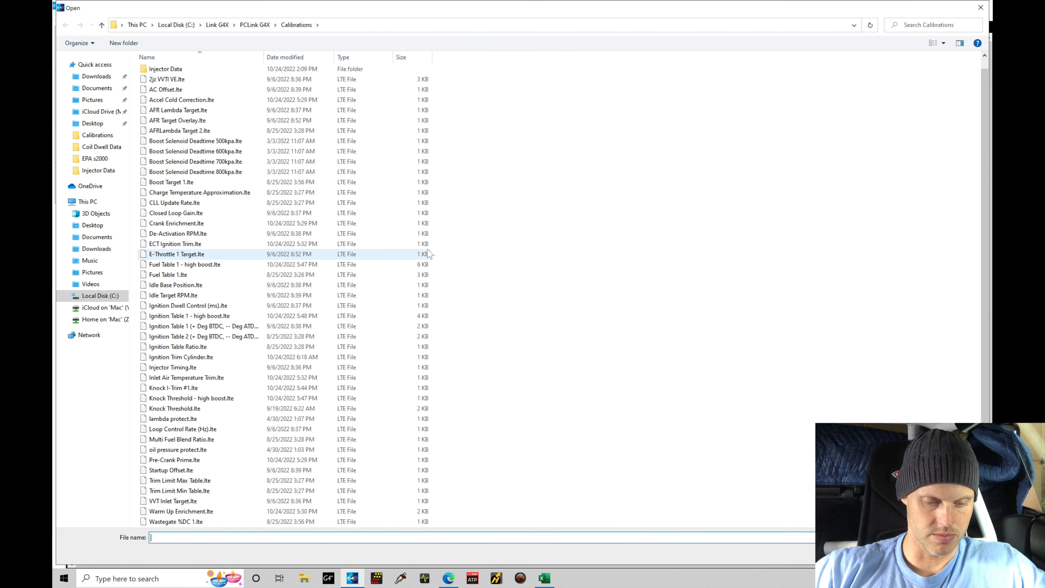
{"action": "left_click", "coordinate": [980, 7]}
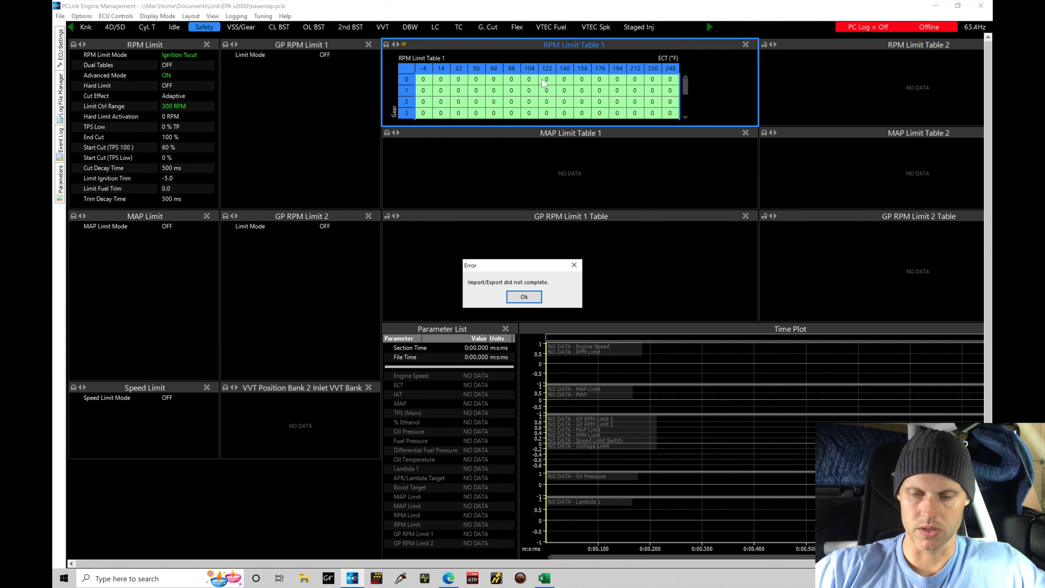
{"action": "left_click", "coordinate": [524, 297]}
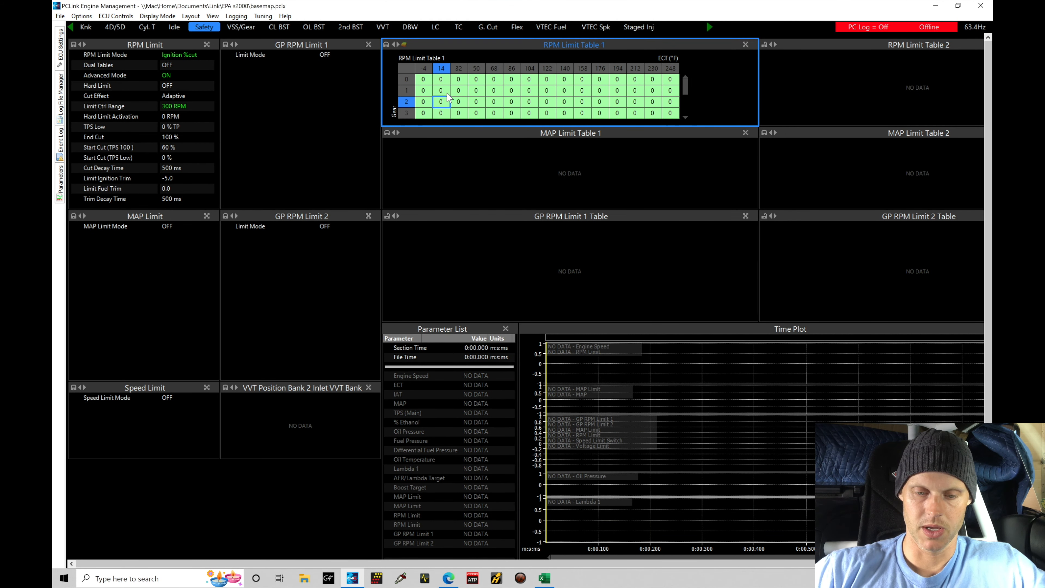
{"action": "left_click", "coordinate": [411, 67]}
{"action": "right_click", "coordinate": [412, 66]}
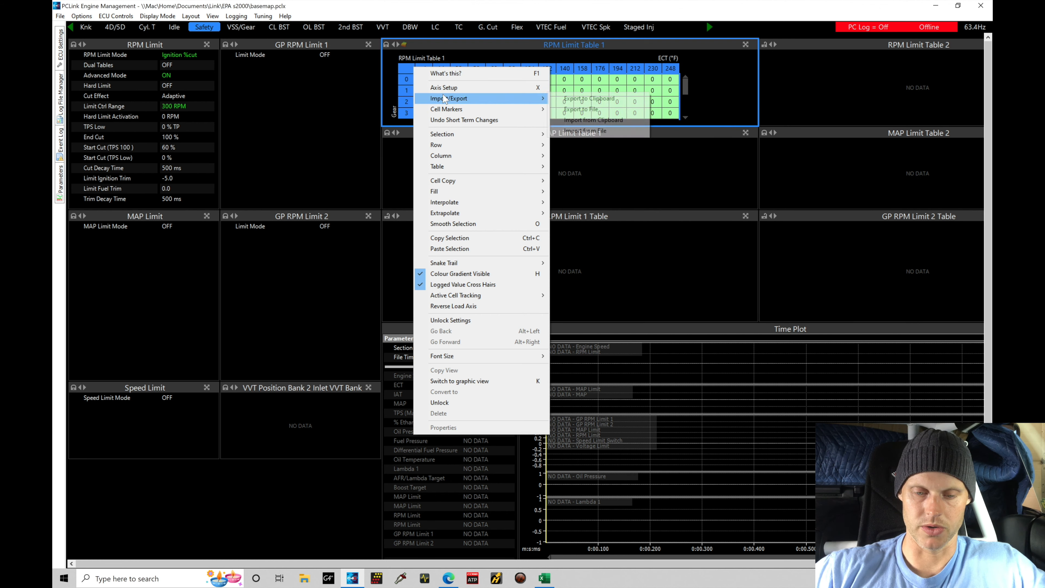
Set the Y axis parameter of RPM Limit Table 1 to None, keeping ECT on the X axis.
{"action": "left_click", "coordinate": [406, 69]}
{"action": "key", "text": "x"}
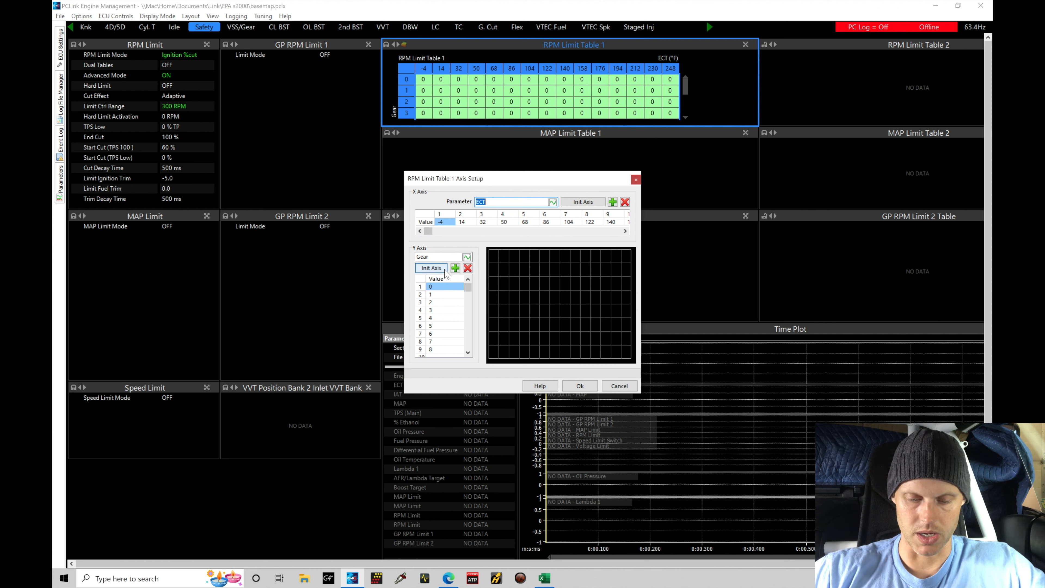
{"action": "left_click", "coordinate": [469, 256]}
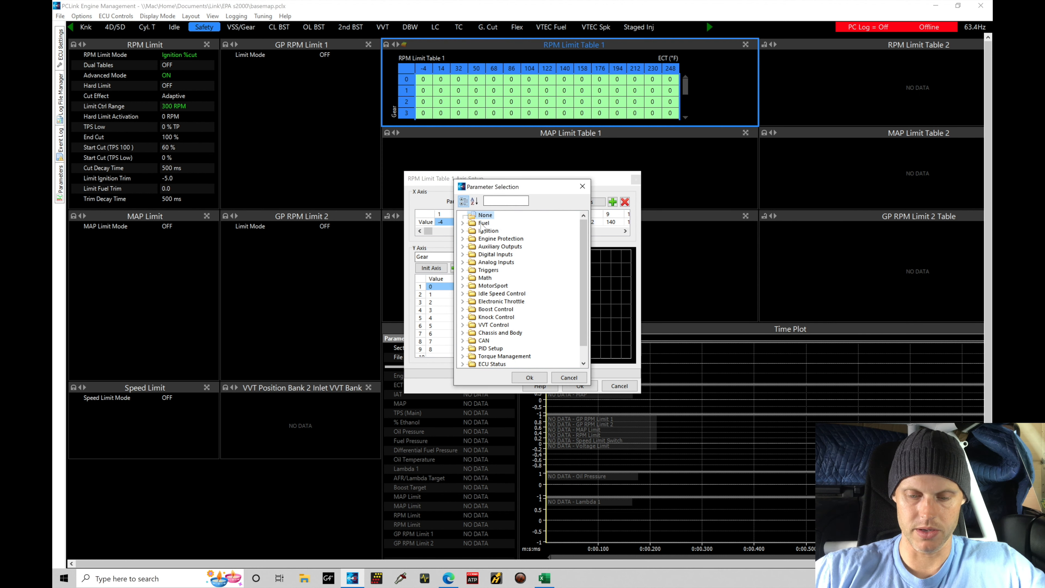
{"action": "left_click", "coordinate": [530, 378]}
{"action": "left_click", "coordinate": [578, 386]}
{"action": "left_click", "coordinate": [478, 79]}
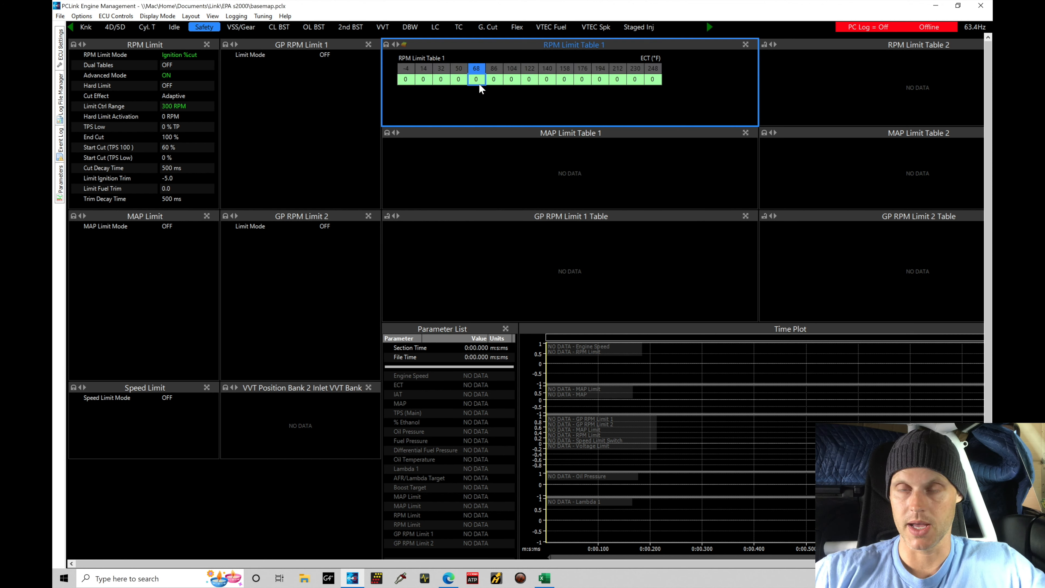
Assign the Gear (Status) parameter to the Y axis of RPM Limit Table 1.
{"action": "left_click", "coordinate": [424, 80]}
{"action": "key", "text": "a"}
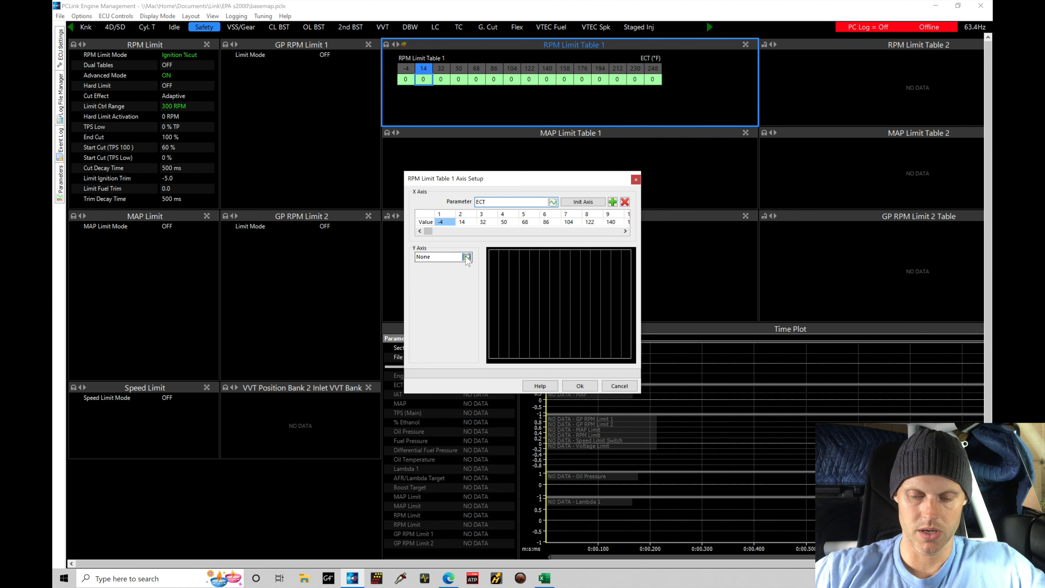
{"action": "left_click", "coordinate": [466, 257]}
{"action": "type", "text": "gear"}
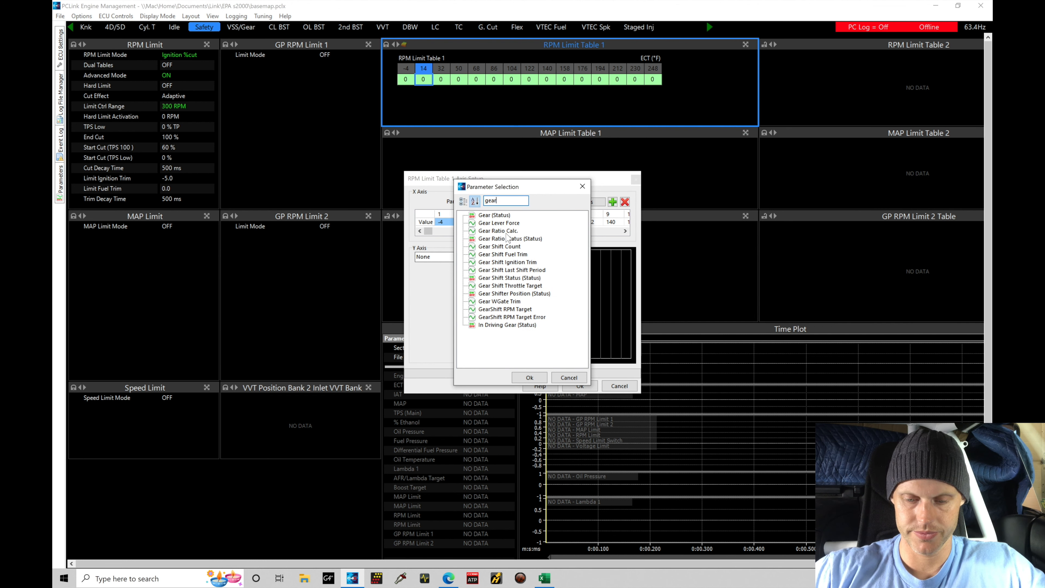
{"action": "double_click", "coordinate": [493, 215]}
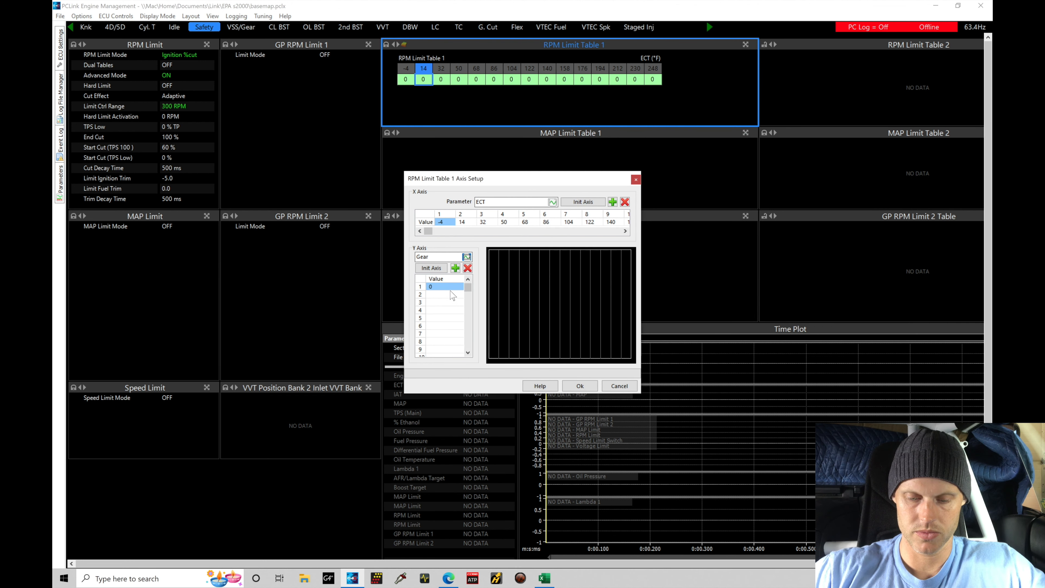
{"action": "key", "text": "Return"}
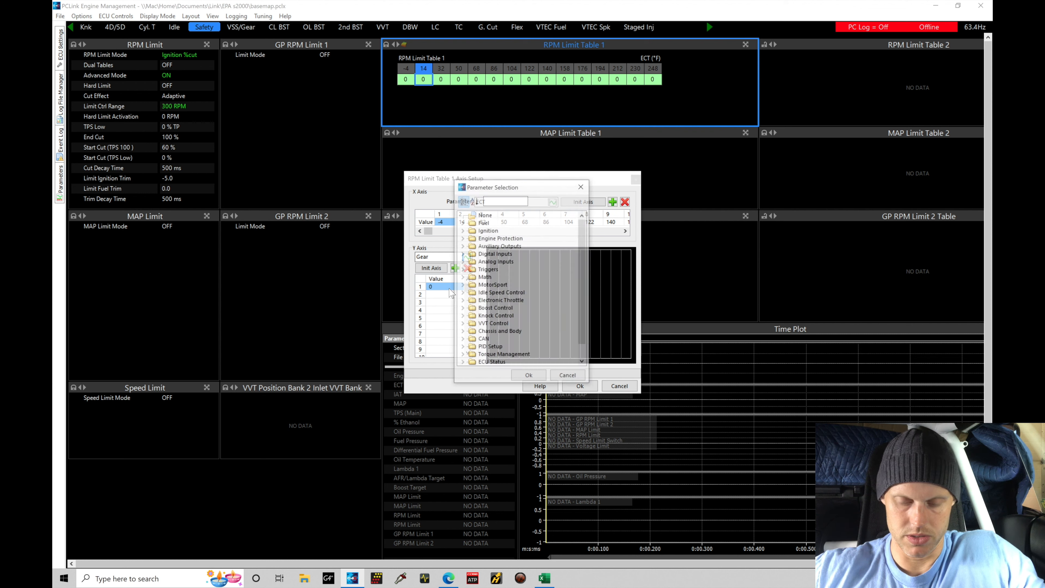
{"action": "left_click", "coordinate": [567, 374]}
Enter gear values 1 through 5 as the Y axis breakpoints of RPM Limit Table 1 and apply the axis setup.
{"action": "left_click", "coordinate": [437, 303]}
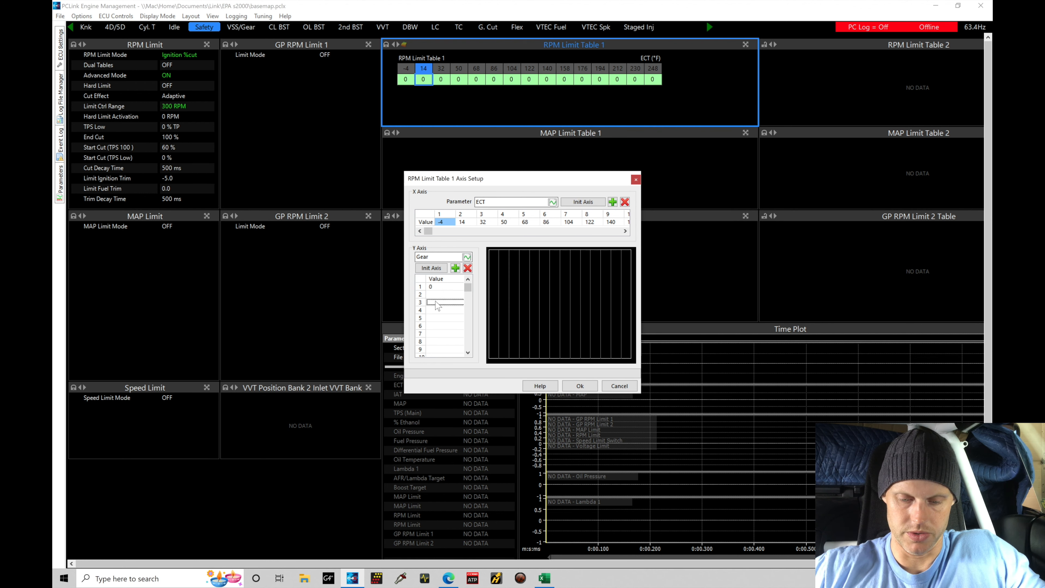
{"action": "left_click", "coordinate": [444, 287]}
{"action": "type", "text": "1"}
{"action": "key", "text": "Down"}
{"action": "type", "text": "2"}
{"action": "key", "text": "Return"}
{"action": "type", "text": "3"}
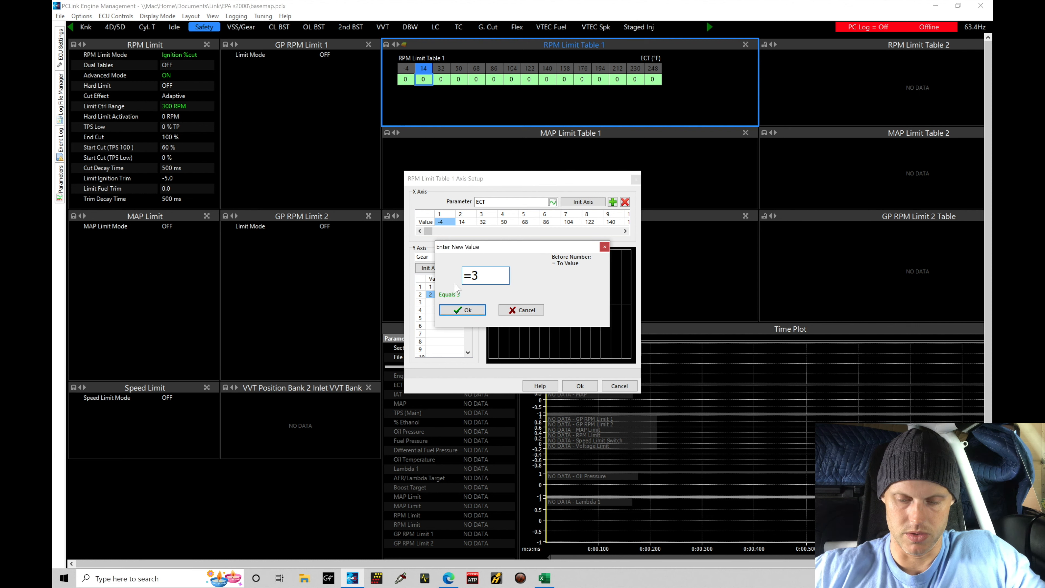
{"action": "left_click", "coordinate": [529, 312]}
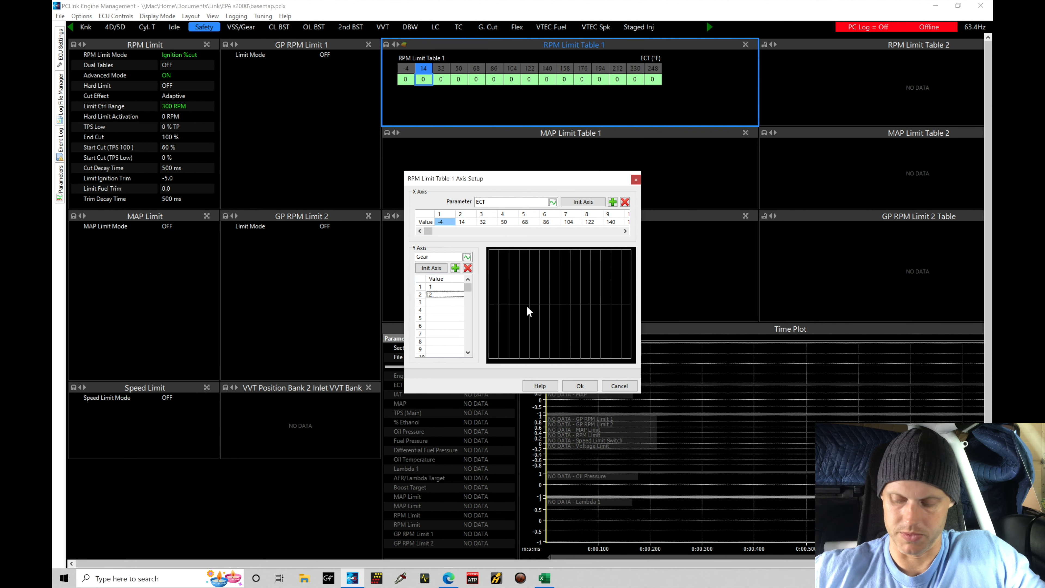
{"action": "key", "text": "Down"}
{"action": "type", "text": "3"}
{"action": "key", "text": "Down"}
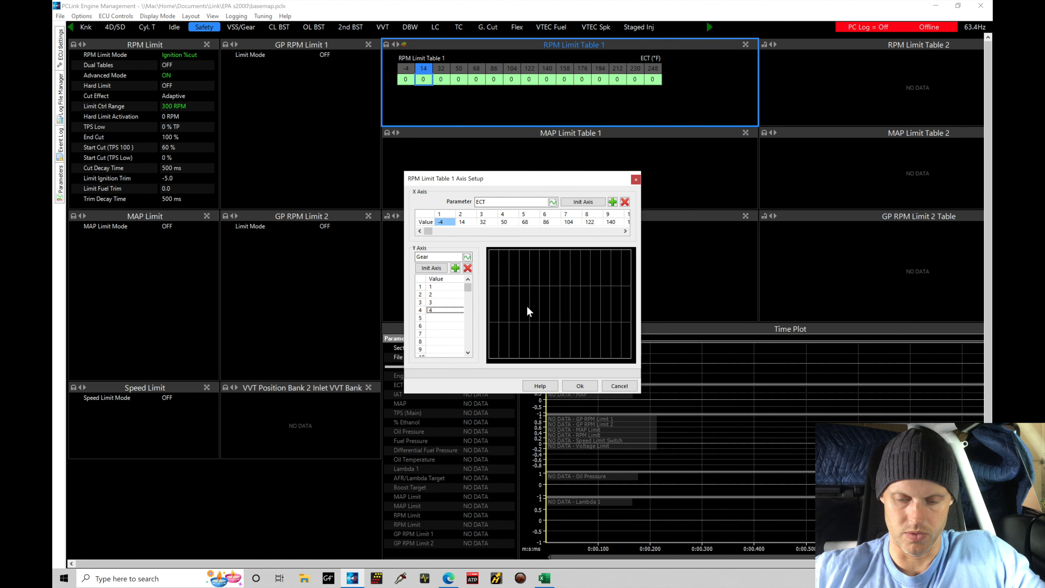
{"action": "type", "text": "4"}
{"action": "key", "text": "Return"}
{"action": "key", "text": "Down"}
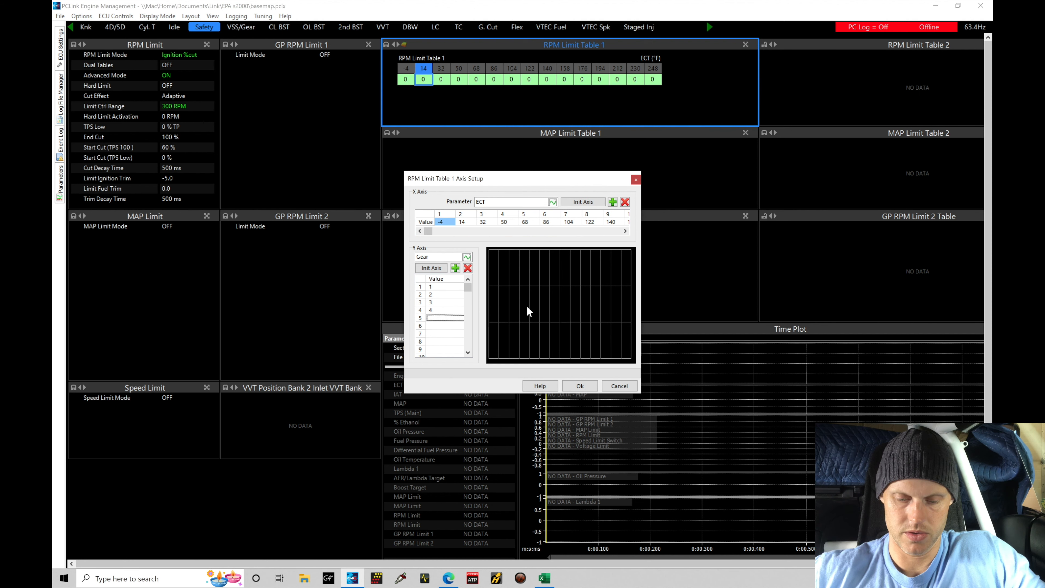
{"action": "left_click", "coordinate": [580, 386]}
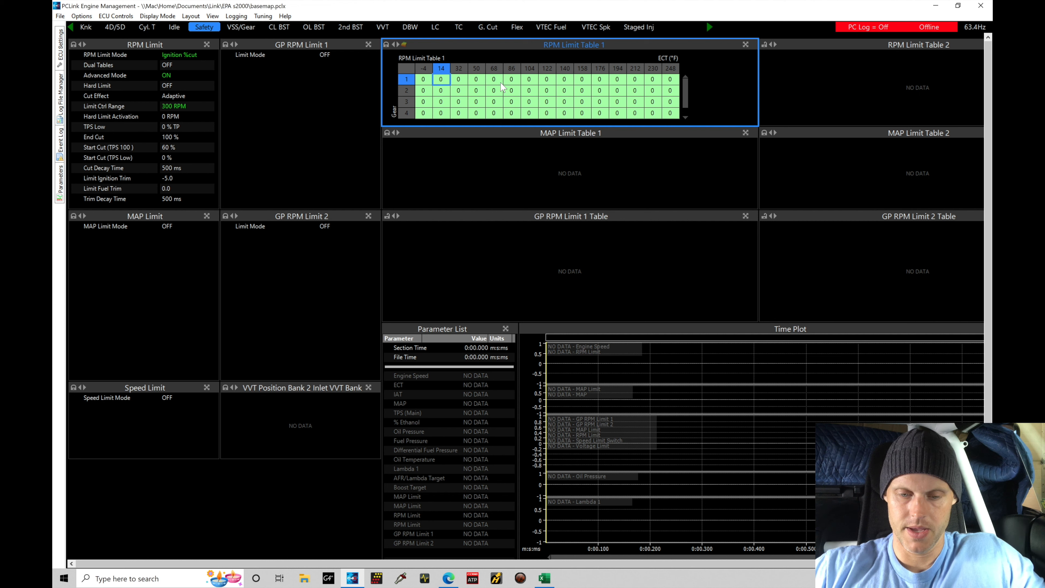
Set the RPM limit to 7000 for gears 1 to 4 across the -4 to 68 °F ECT columns.
{"action": "left_click_drag", "start_coordinate": [423, 81], "coordinate": [485, 116]}
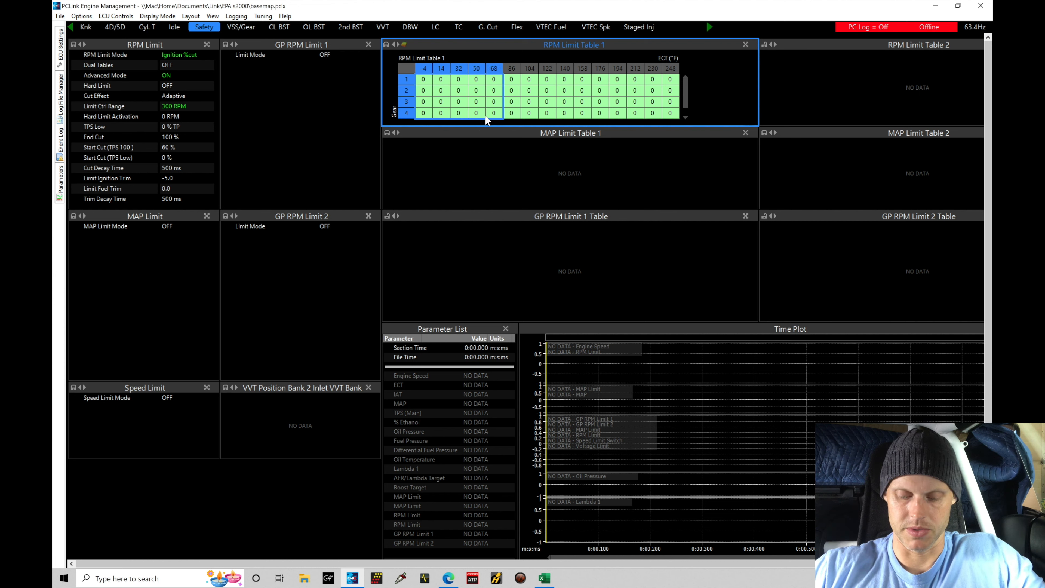
{"action": "type", "text": "=7000"}
{"action": "key", "text": "Return"}
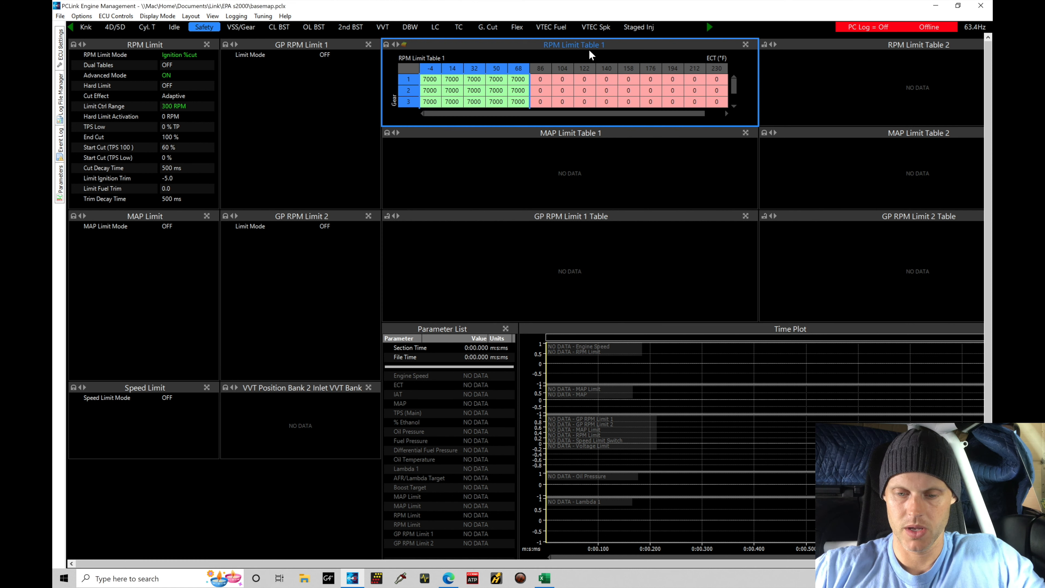
Set the RPM limit to 9500 for gears 1 to 5 across the 104 to 212 °F ECT columns.
{"action": "left_click_drag", "start_coordinate": [572, 80], "coordinate": [689, 108]}
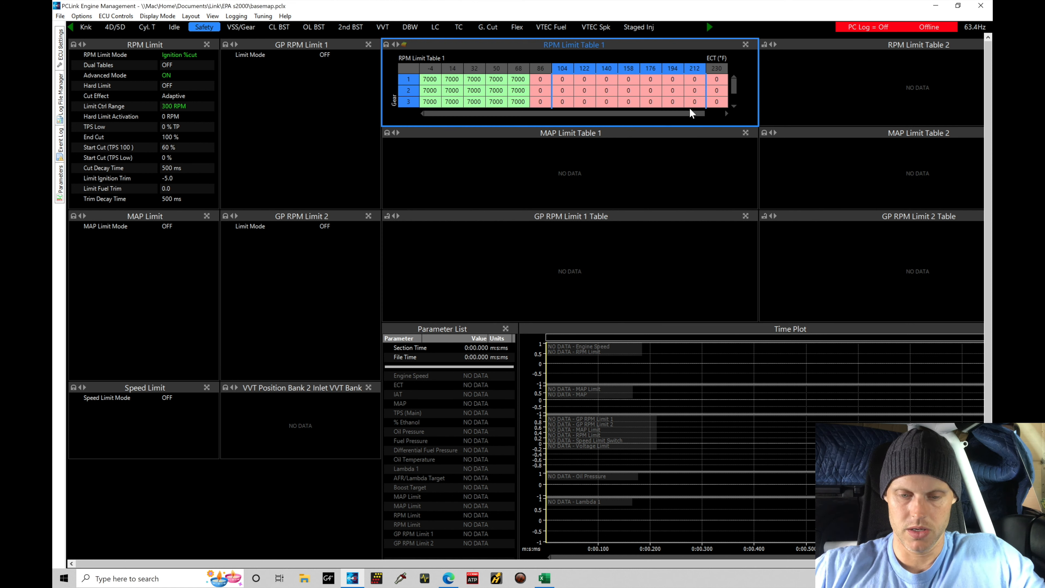
{"action": "scroll", "coordinate": [689, 108], "scroll_direction": "down", "scroll_amount": 1}
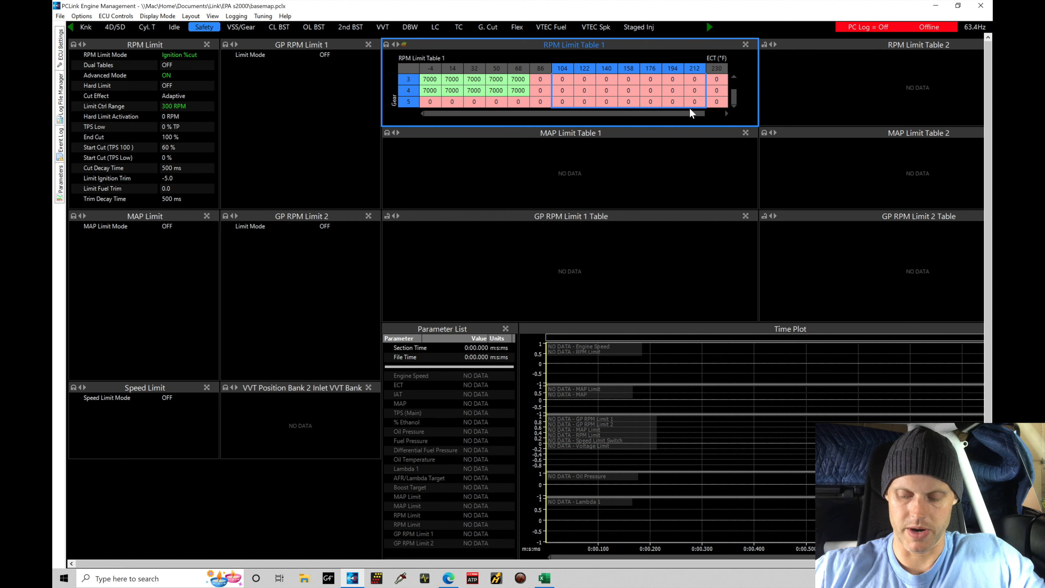
{"action": "type", "text": "=9500"}
{"action": "key", "text": "Return"}
{"action": "scroll", "coordinate": [696, 105], "scroll_direction": "up", "scroll_amount": 1}
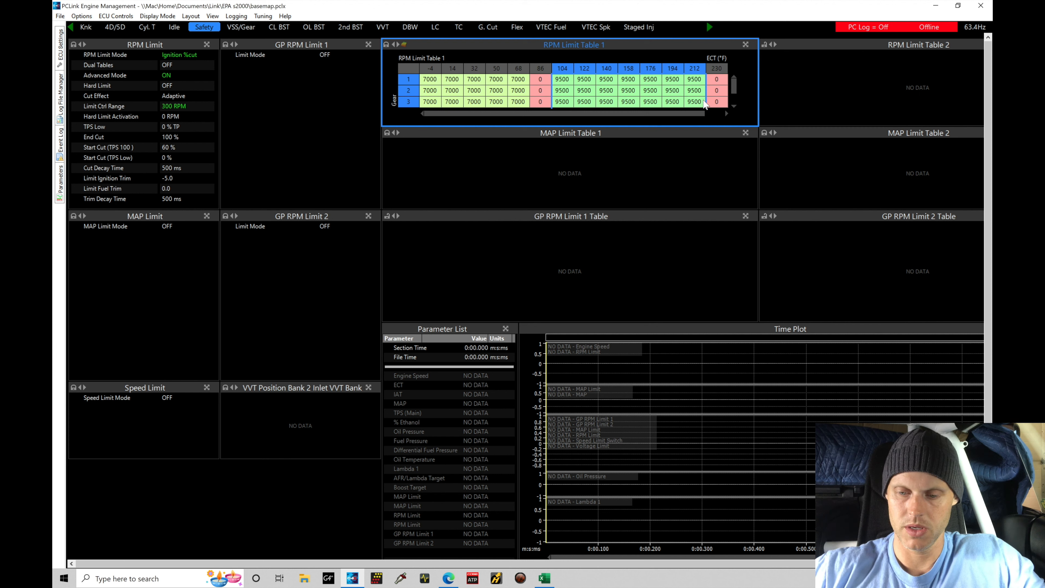
Set the RPM limit to 9500 for gears 1 to 5 in the 230 °F ECT column of RPM Limit Table 1.
{"action": "left_click_drag", "start_coordinate": [693, 112], "coordinate": [740, 113]}
{"action": "left_click", "coordinate": [698, 79]}
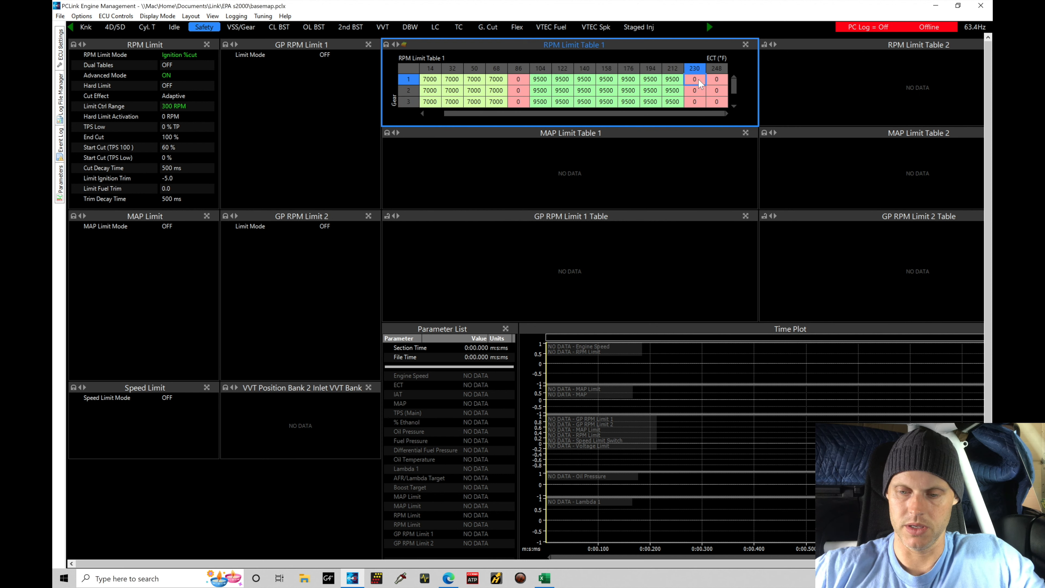
{"action": "key", "text": "shift+Down"}
{"action": "key", "text": "shift+Down"}
{"action": "key", "text": "shift+Down"}
{"action": "key", "text": "shift+Down"}
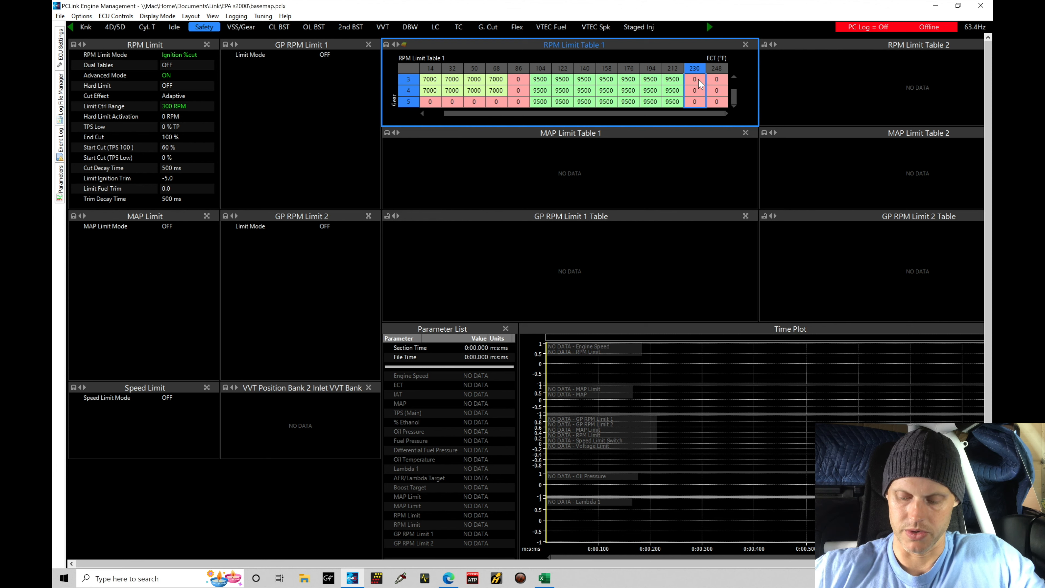
{"action": "type", "text": "=9500"}
{"action": "key", "text": "Return"}
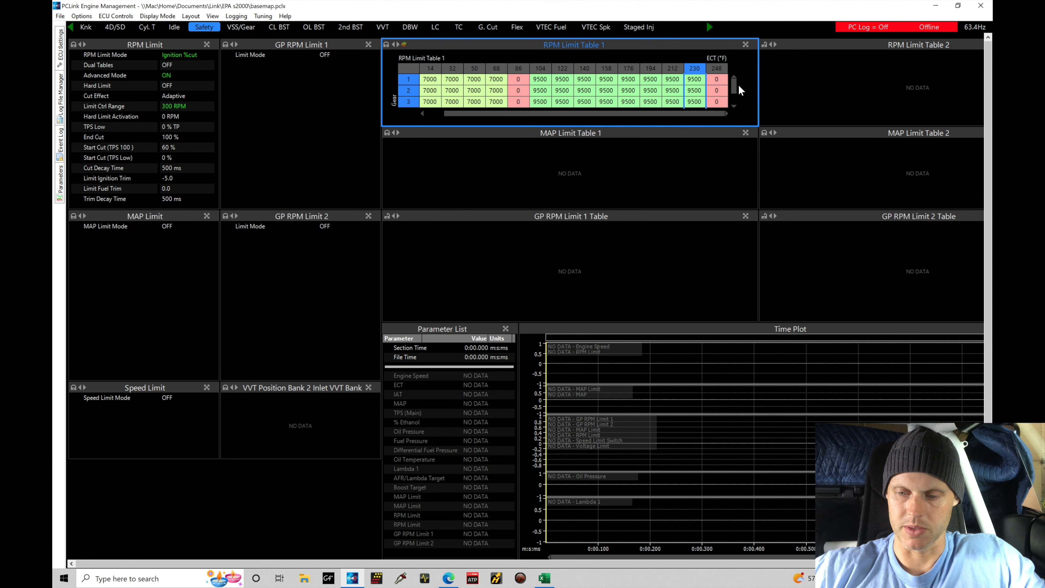
Set the RPM limit to 4000 for gears 1 to 5 in the 248 °F ECT column.
{"action": "left_click", "coordinate": [723, 82]}
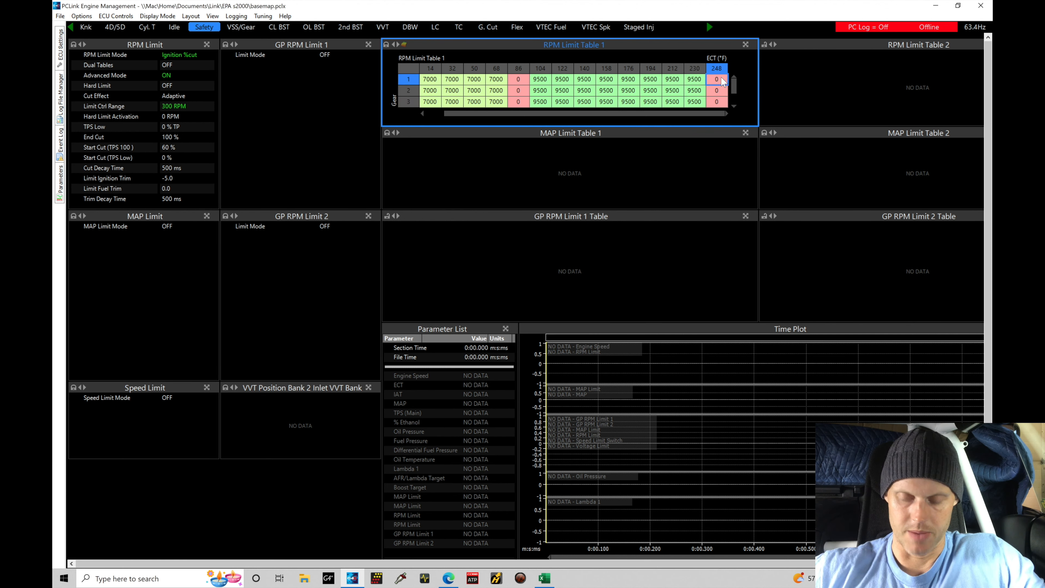
{"action": "key", "text": "shift+Down"}
{"action": "key", "text": "shift+Down"}
{"action": "key", "text": "shift+Down"}
{"action": "key", "text": "shift+Down"}
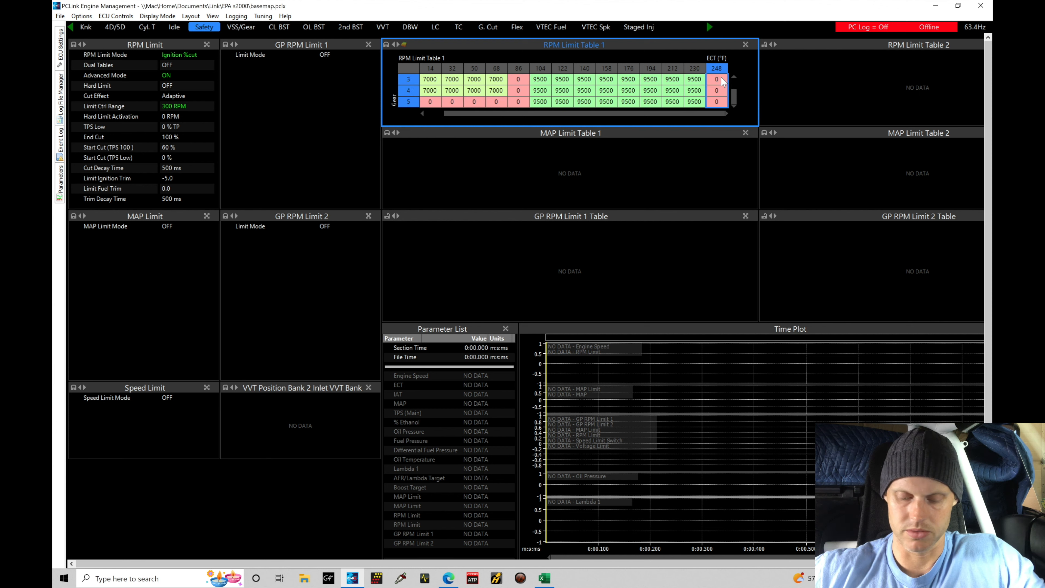
{"action": "type", "text": "=4000"}
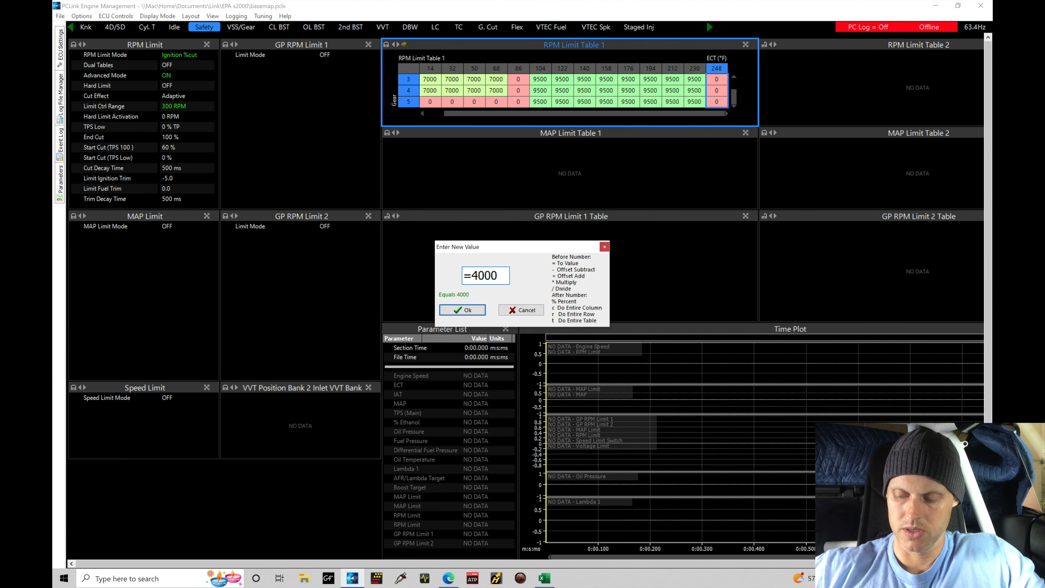
{"action": "key", "text": "Return"}
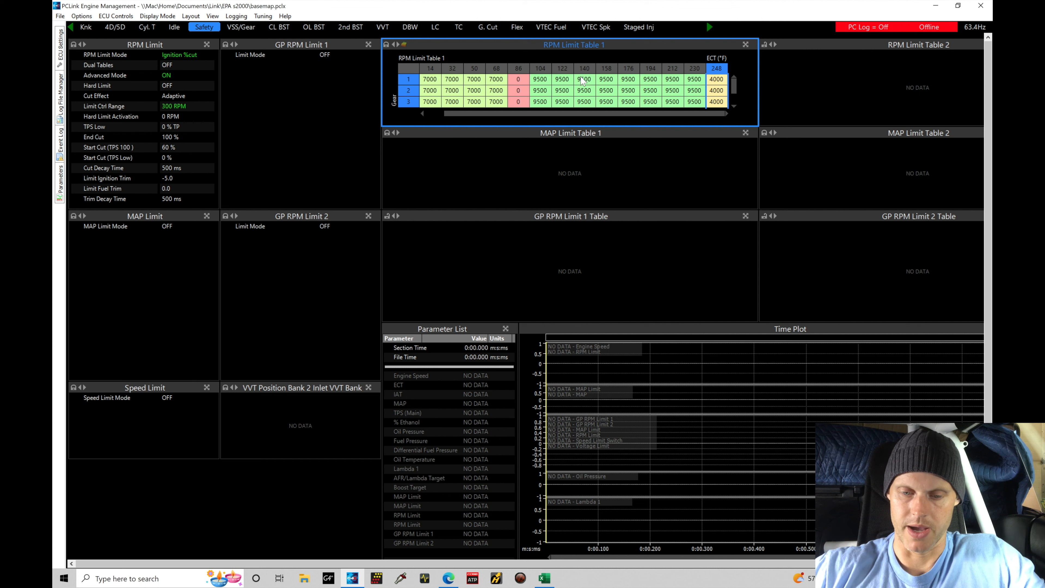
Interpolate the 86 °F column horizontally between the 68 and 104 °F columns for gears 1 to 5.
{"action": "left_click", "coordinate": [500, 81]}
{"action": "key", "text": "shift+Right"}
{"action": "key", "text": "shift+Right"}
{"action": "key", "text": "shift+Down"}
{"action": "key", "text": "shift+Down"}
{"action": "key", "text": "shift+Down"}
{"action": "key", "text": "shift+Down"}
{"action": "key", "text": "h"}
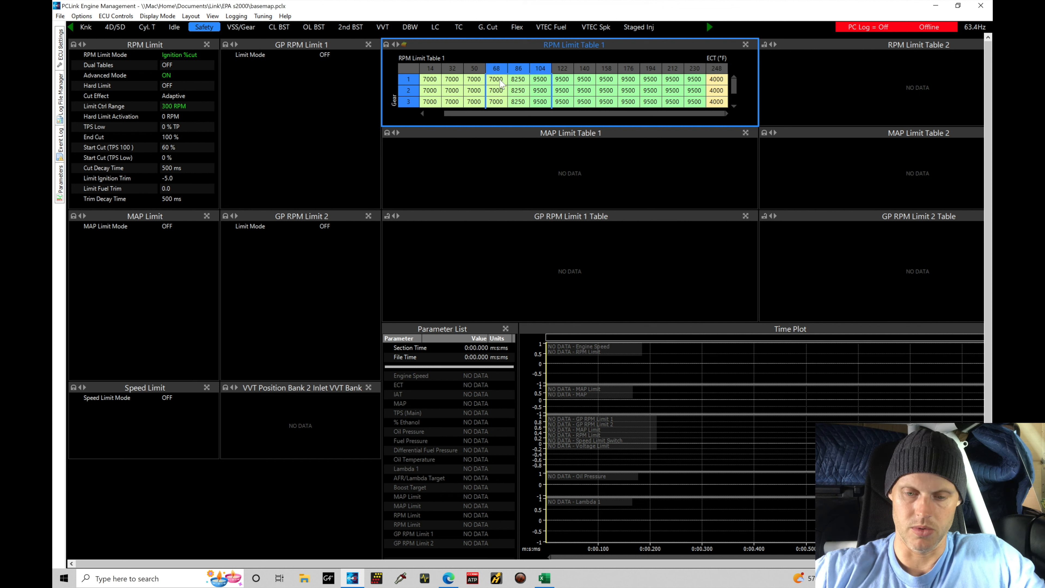
Set the gear 5 RPM limit to 7000 across the -4 to 68 °F ECT columns.
{"action": "left_click_drag", "start_coordinate": [732, 83], "coordinate": [732, 99]}
{"action": "left_click_drag", "start_coordinate": [428, 102], "coordinate": [516, 99]}
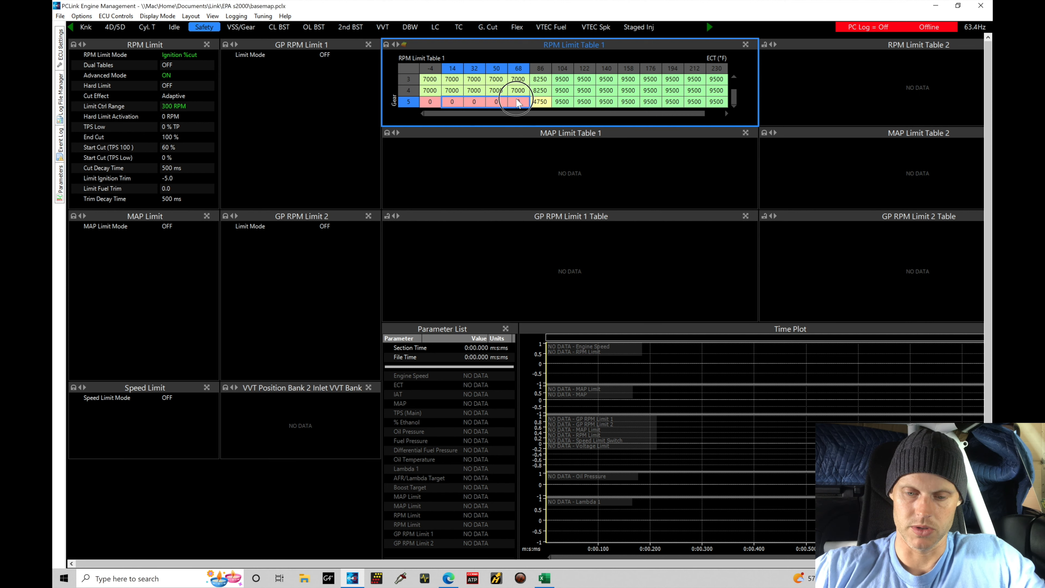
{"action": "type", "text": "=7000"}
{"action": "key", "text": "Return"}
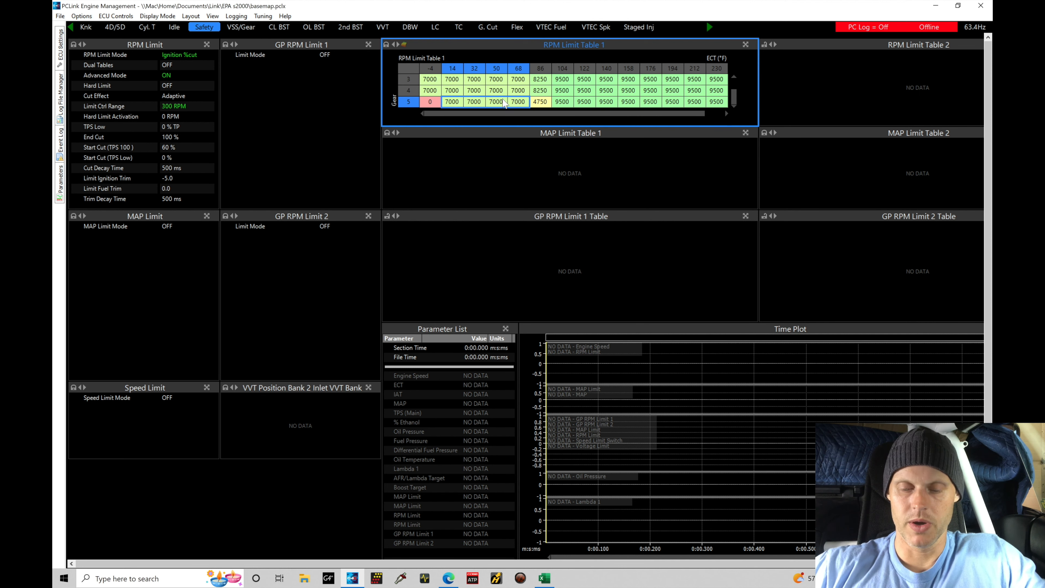
{"action": "left_click", "coordinate": [430, 102]}
{"action": "type", "text": "=700"}
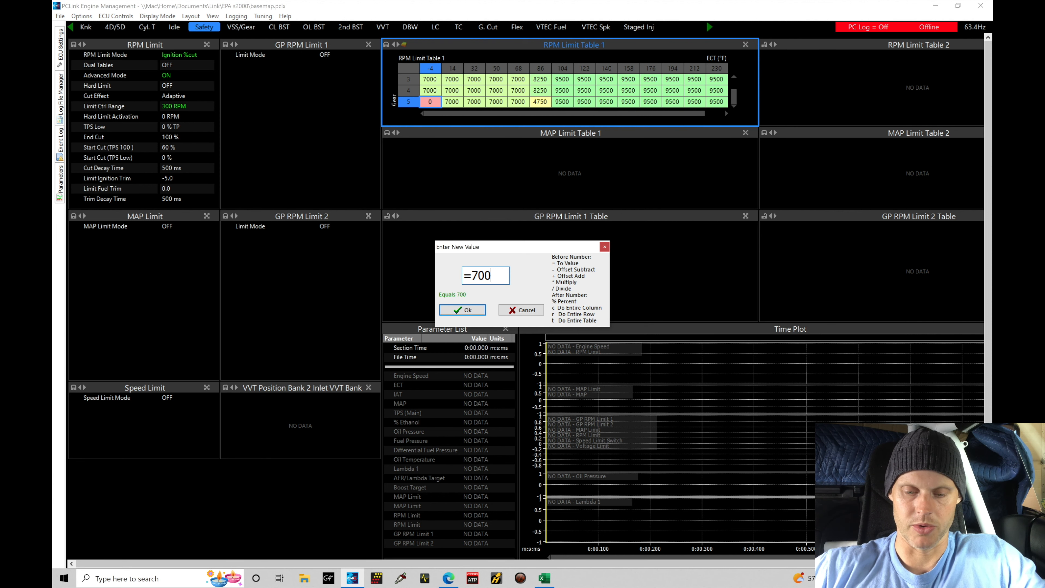
{"action": "type", "text": "0"}
{"action": "key", "text": "Return"}
{"action": "key", "text": "Right"}
{"action": "key", "text": "Up"}
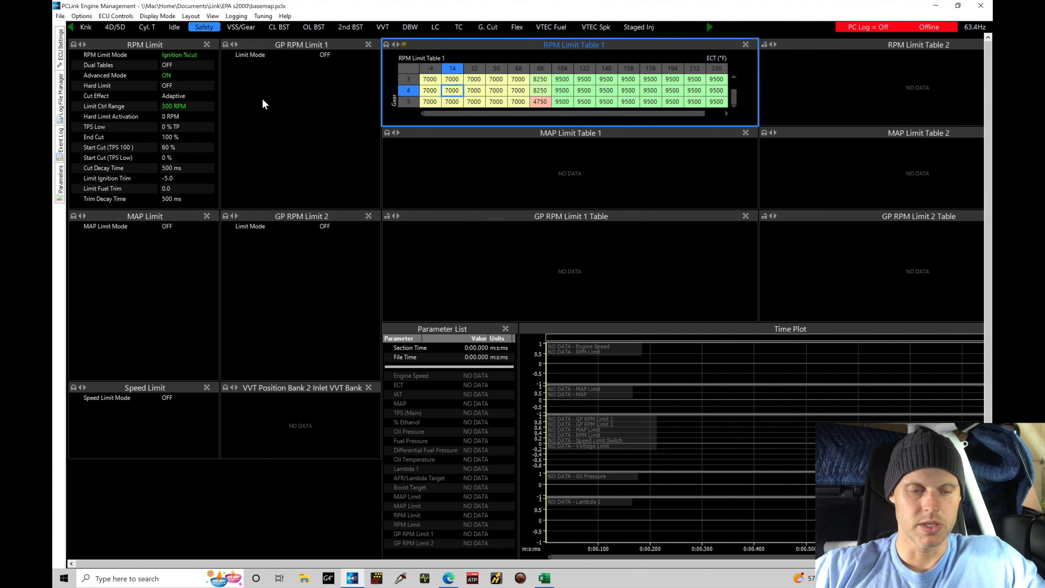
Interpolate the gear 5 row horizontally from 68 to 104 °F to refill its 86 °F cell.
{"action": "left_click", "coordinate": [195, 107]}
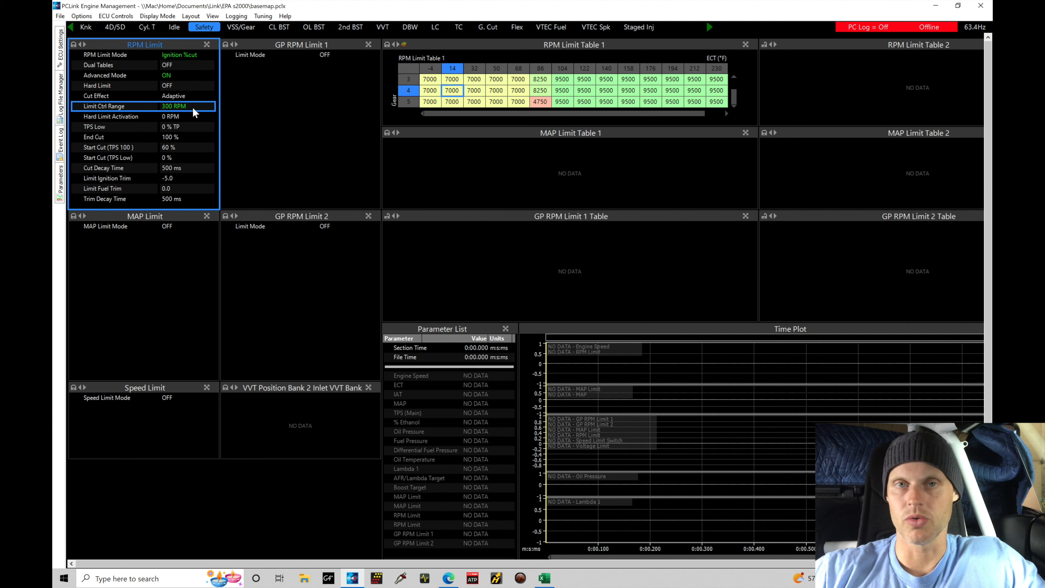
{"action": "left_click_drag", "start_coordinate": [519, 102], "coordinate": [568, 105]}
{"action": "key", "text": "h"}
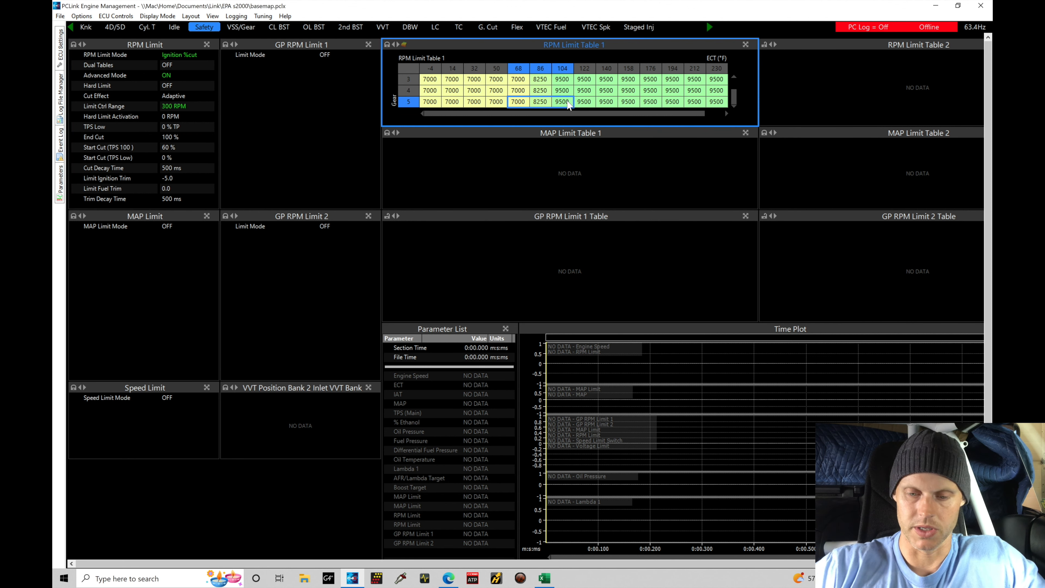
{"action": "left_click", "coordinate": [599, 94]}
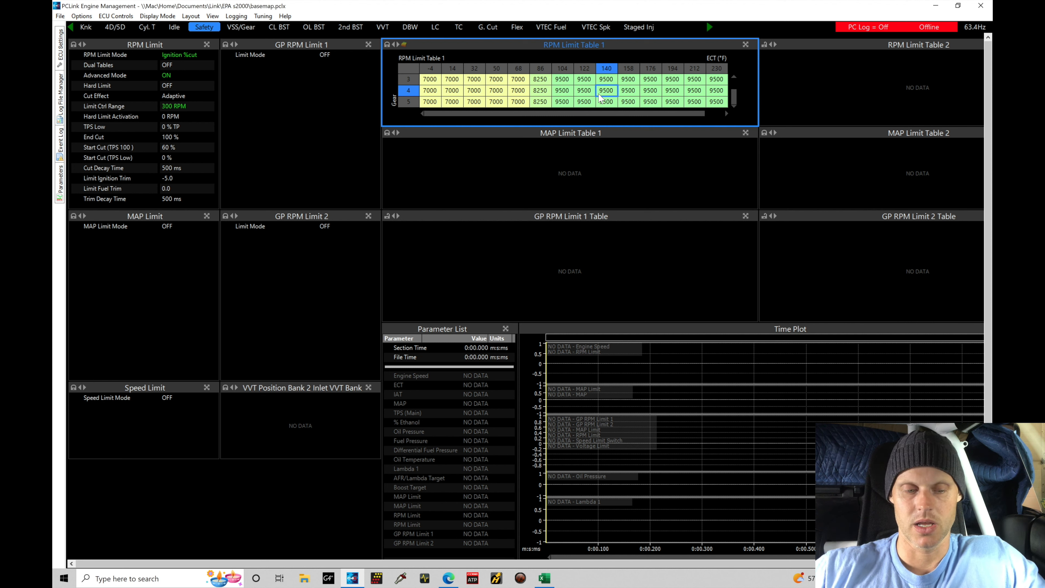
Set the RPM Limit's Limit Ctrl Range to 200 RPM and its End Cut to 85 %.
{"action": "left_click", "coordinate": [201, 106]}
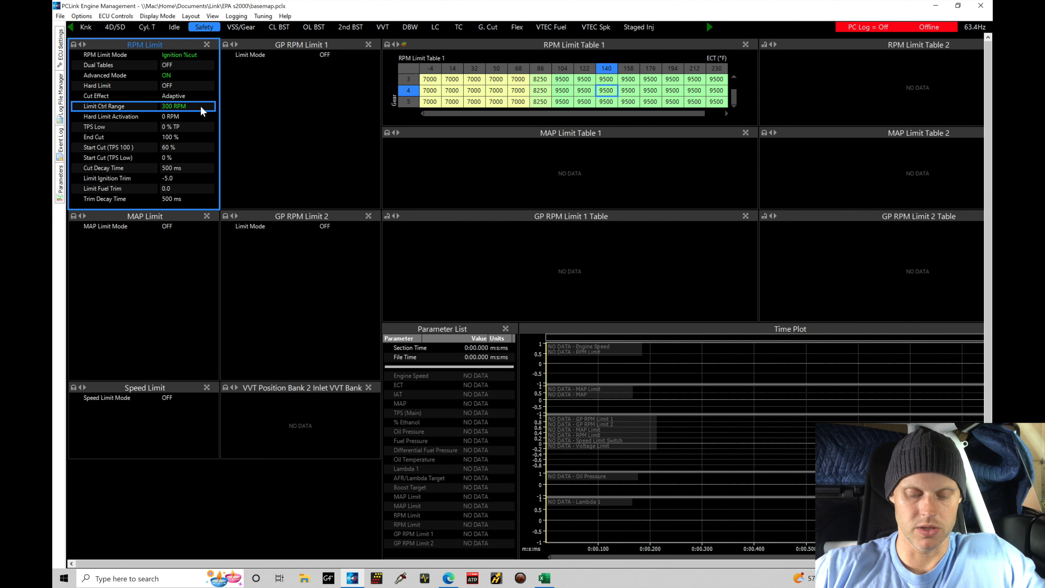
{"action": "type", "text": "200"}
{"action": "key", "text": "Return"}
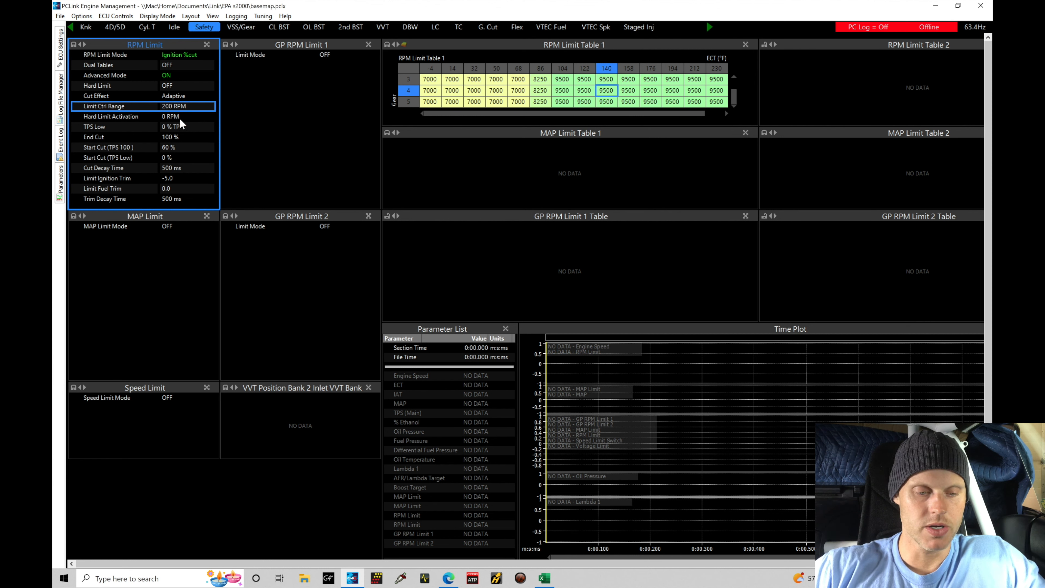
{"action": "left_click", "coordinate": [191, 117]}
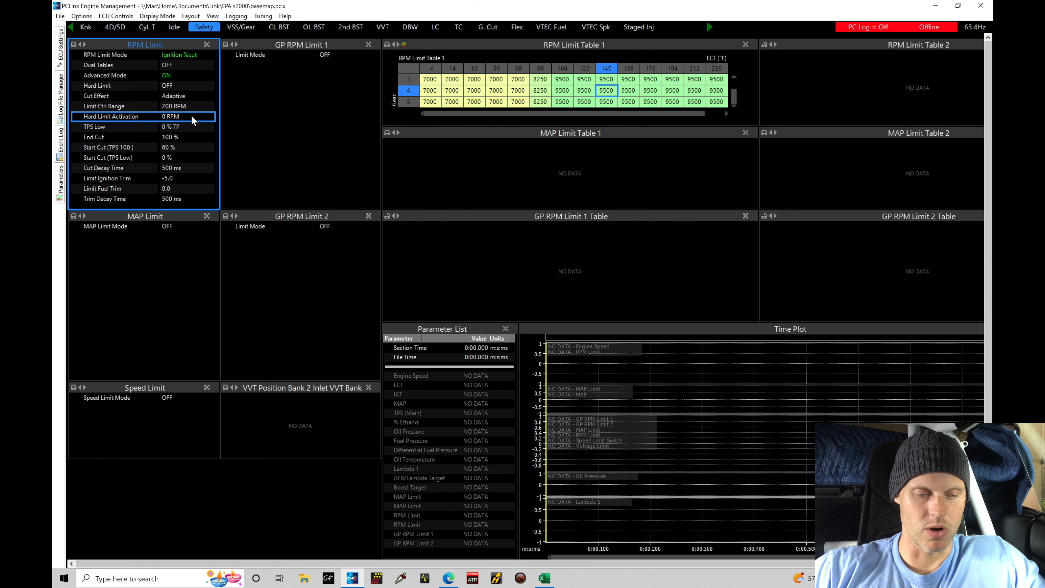
{"action": "left_click", "coordinate": [189, 139]}
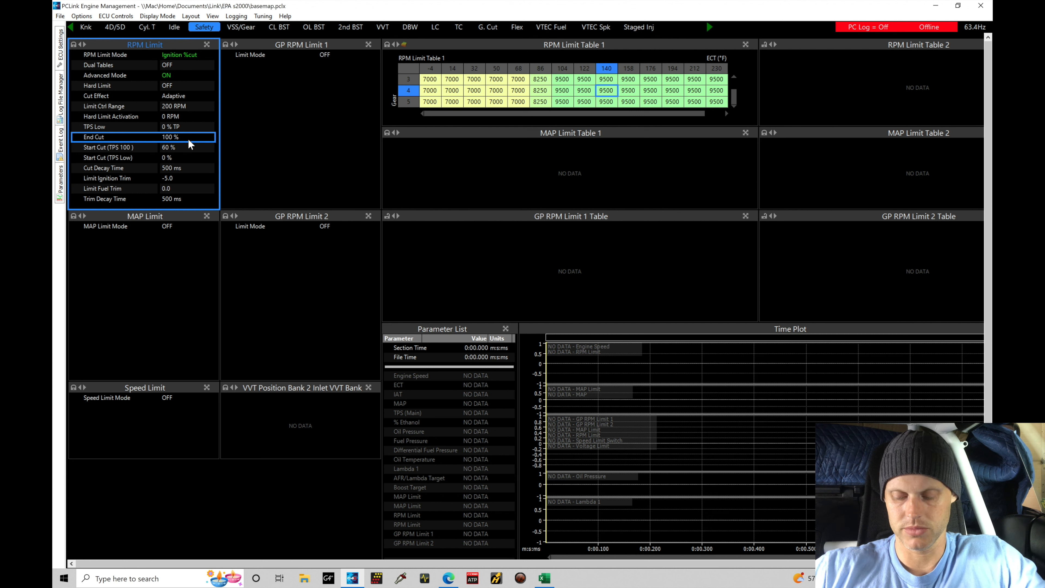
{"action": "key", "text": "Return"}
{"action": "type", "text": "5"}
{"action": "key", "text": "Return"}
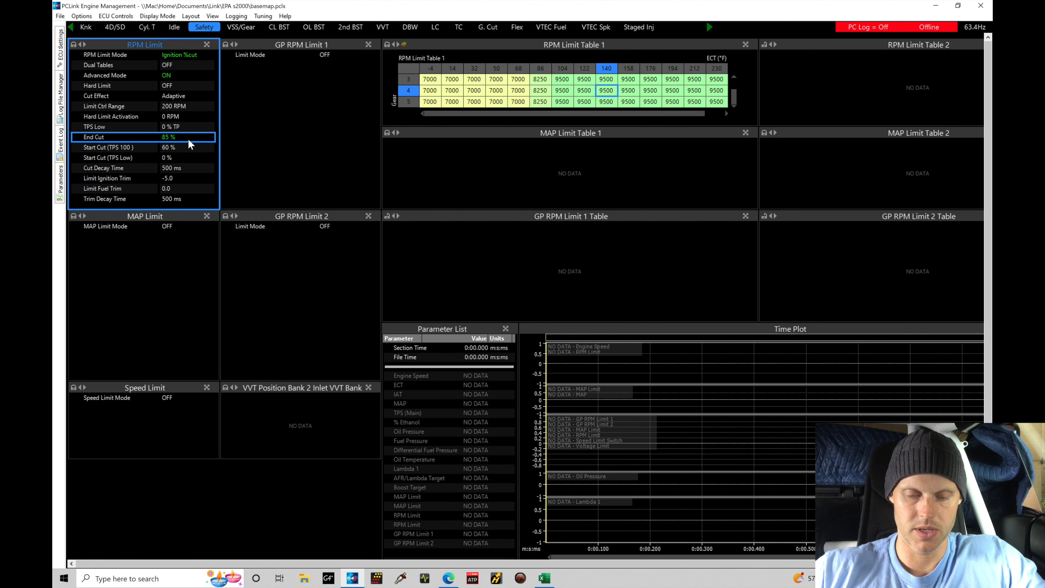
Set the RPM Limit's Start Cut (TPS Low) to 30 % and TPS Low to 40 % TP.
{"action": "left_click", "coordinate": [188, 148]}
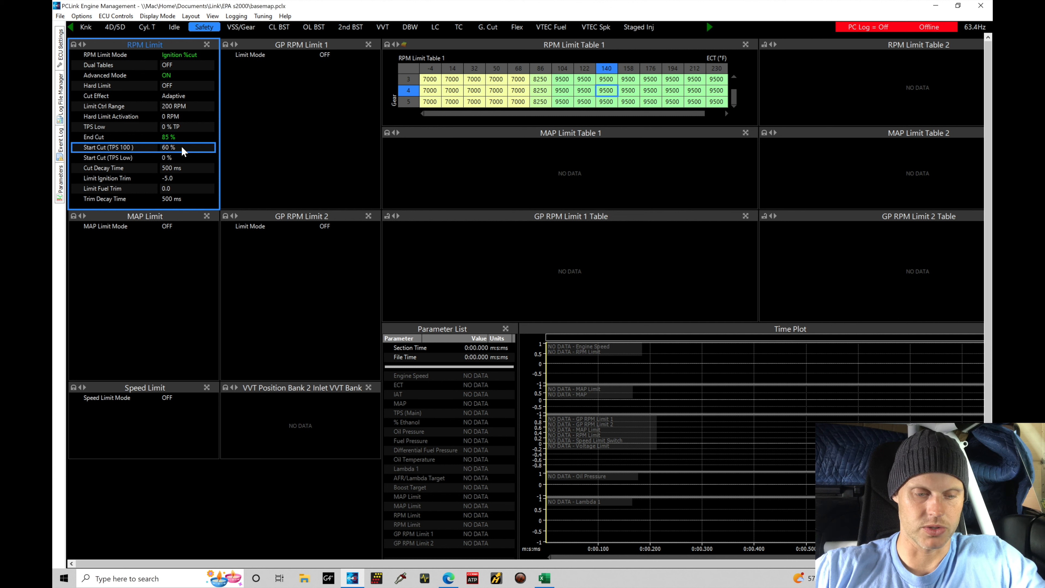
{"action": "left_click", "coordinate": [180, 157]}
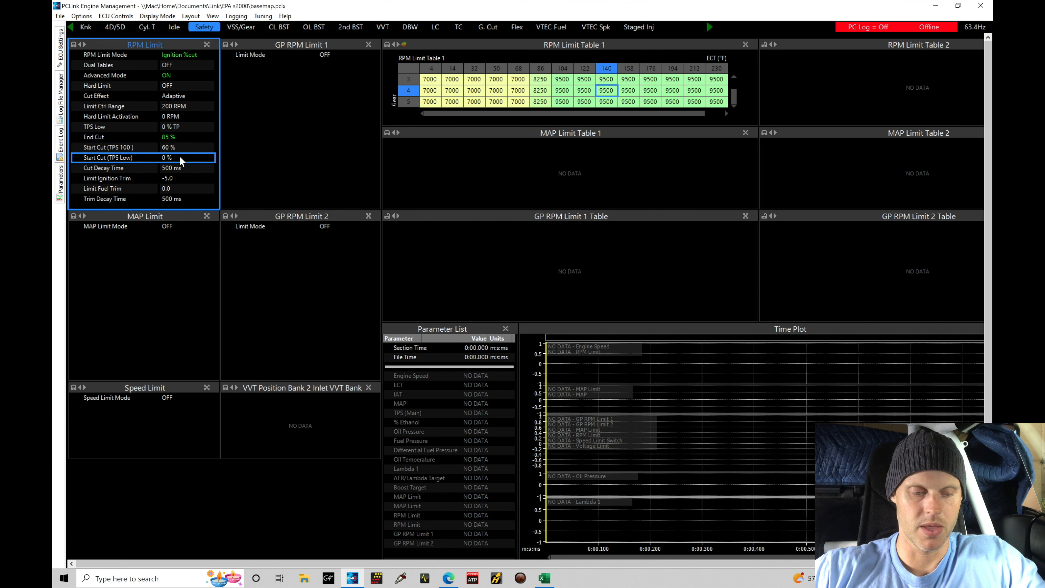
{"action": "type", "text": "30"}
{"action": "key", "text": "Return"}
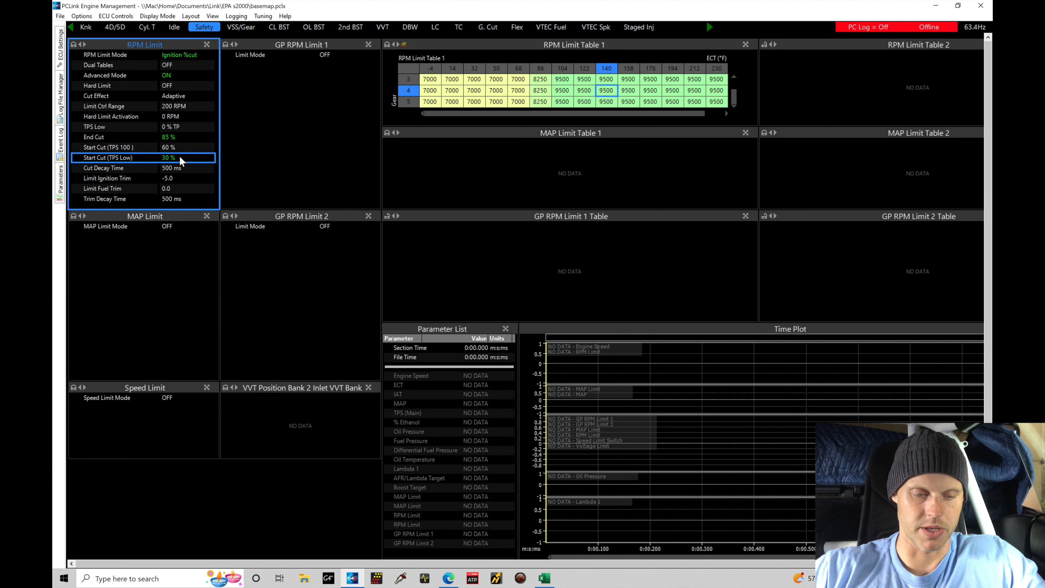
{"action": "left_click", "coordinate": [189, 127]}
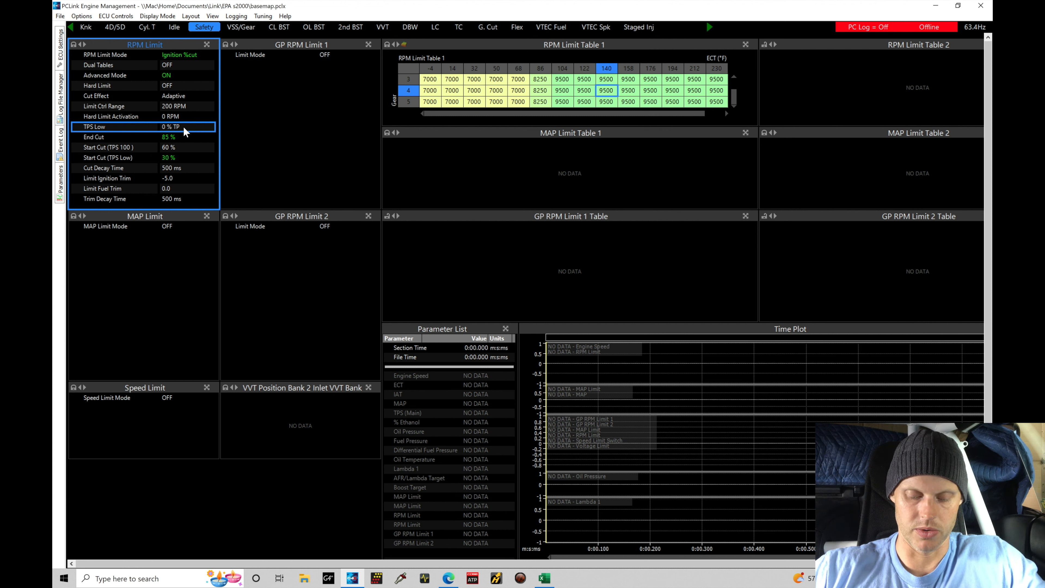
{"action": "type", "text": "40"}
{"action": "key", "text": "Return"}
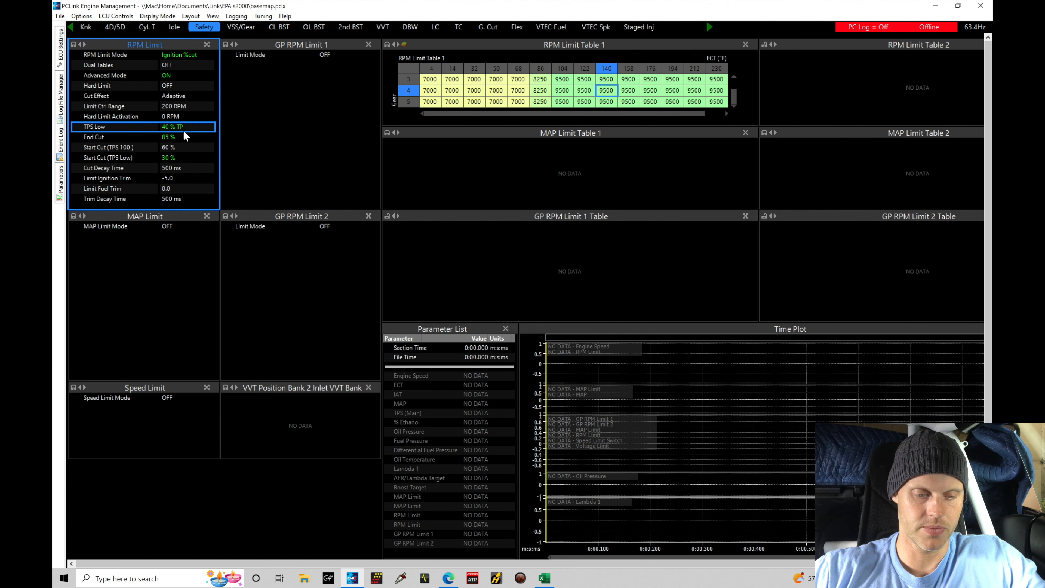
Set the RPM Limit's Cut Decay Time to 300 ms and Limit Ignition Trim to -10.
{"action": "left_click", "coordinate": [190, 169]}
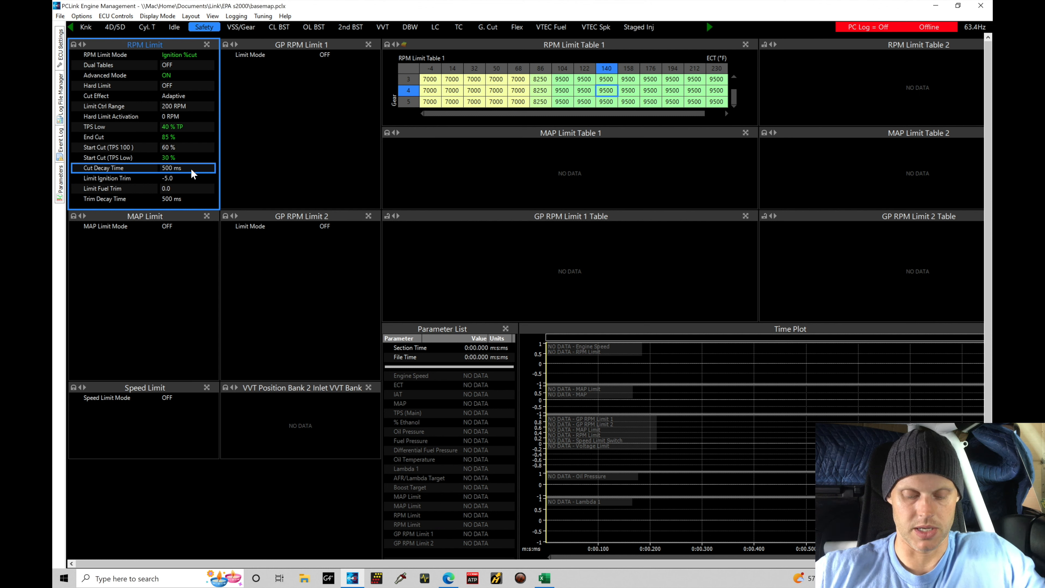
{"action": "type", "text": "300"}
{"action": "key", "text": "Return"}
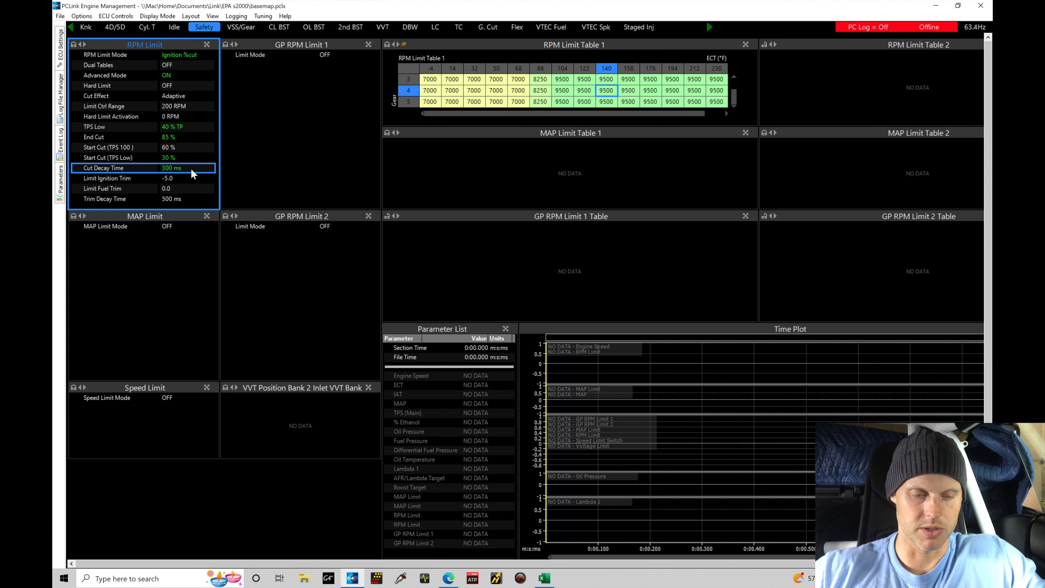
{"action": "left_click", "coordinate": [188, 177]}
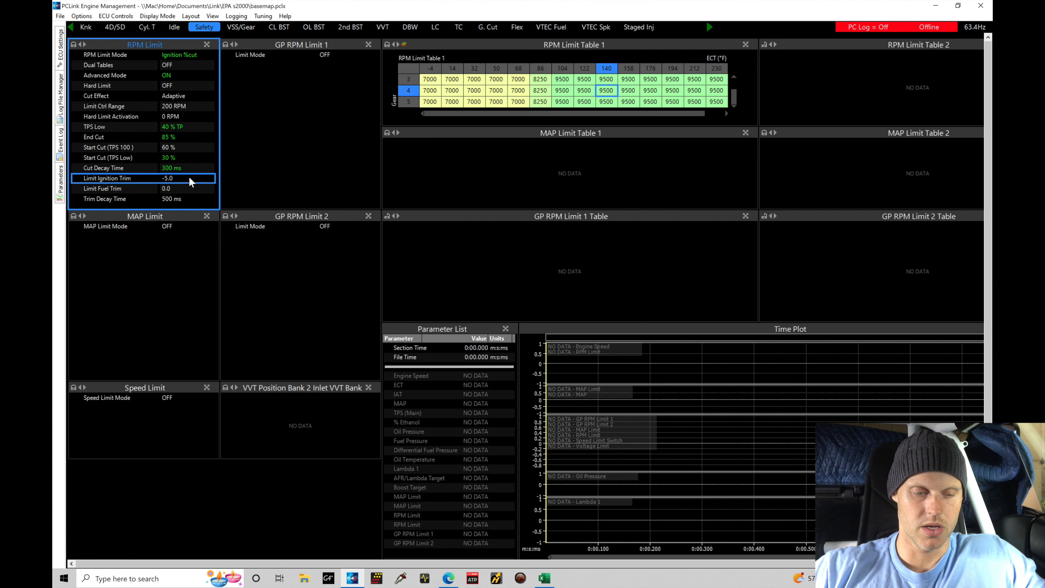
{"action": "type", "text": "=-10"}
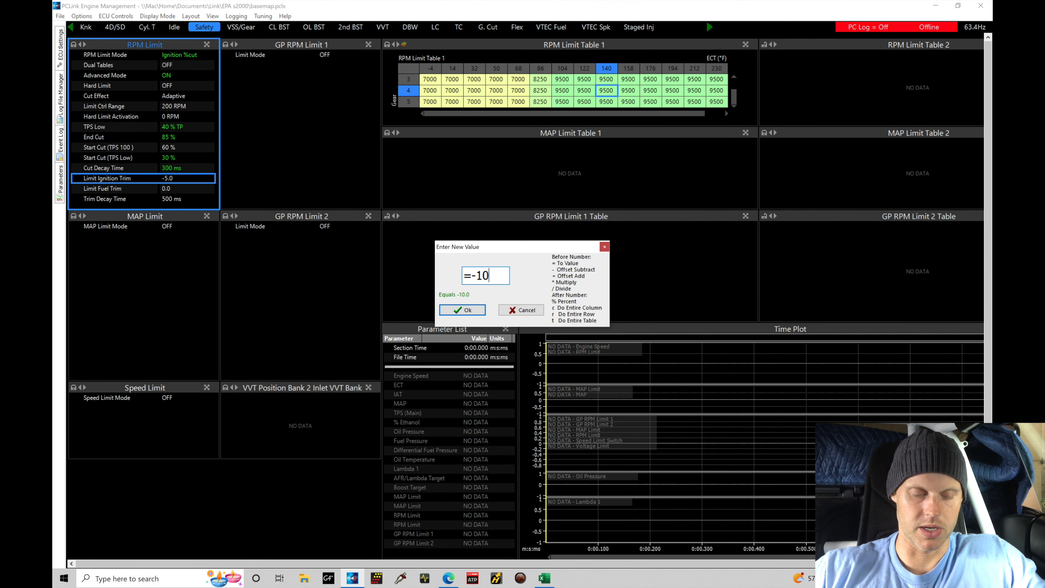
{"action": "key", "text": "Return"}
Set the RPM Limit's Trim Decay Time to 100 ms.
{"action": "left_click", "coordinate": [186, 189]}
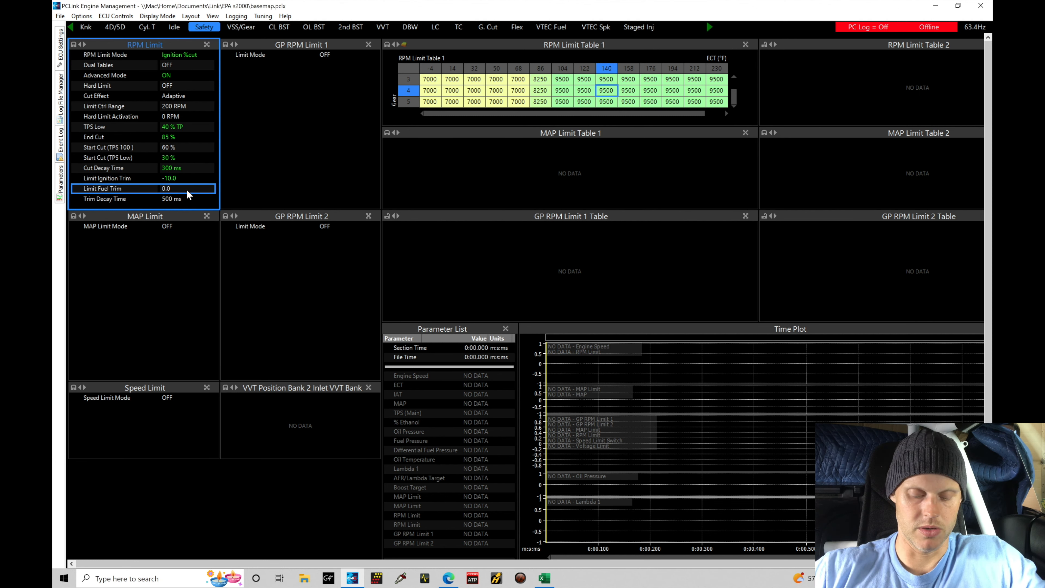
{"action": "left_click", "coordinate": [188, 197]}
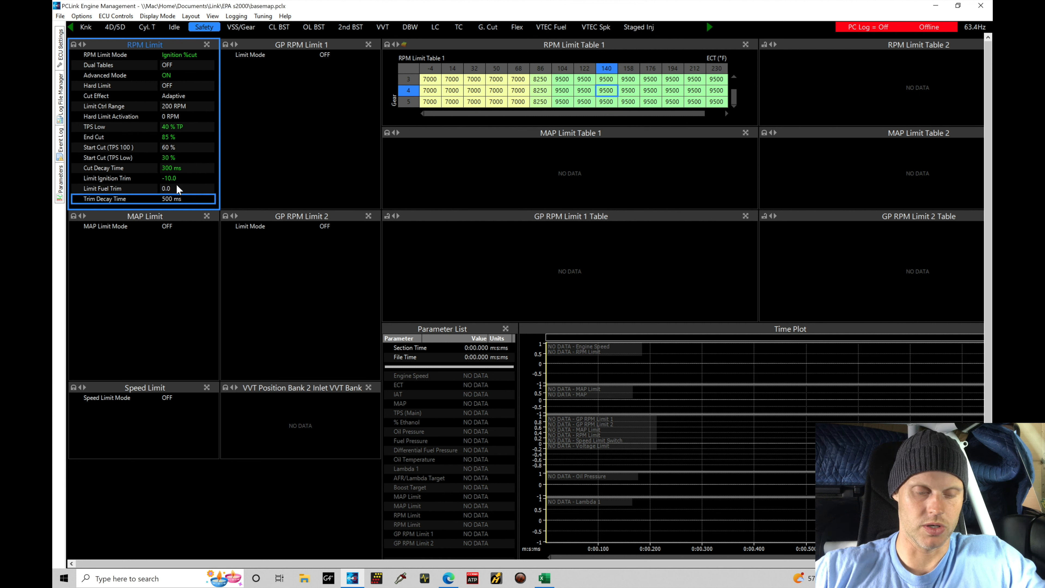
{"action": "double_click", "coordinate": [182, 198]}
{"action": "type", "text": "100"}
{"action": "key", "text": "Return"}
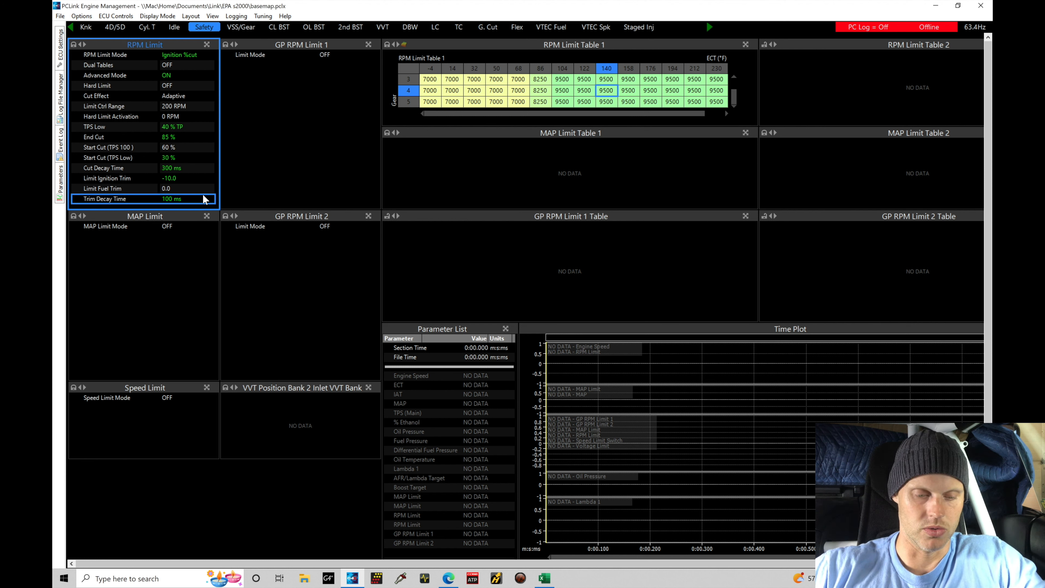
{"action": "left_click", "coordinate": [196, 179]}
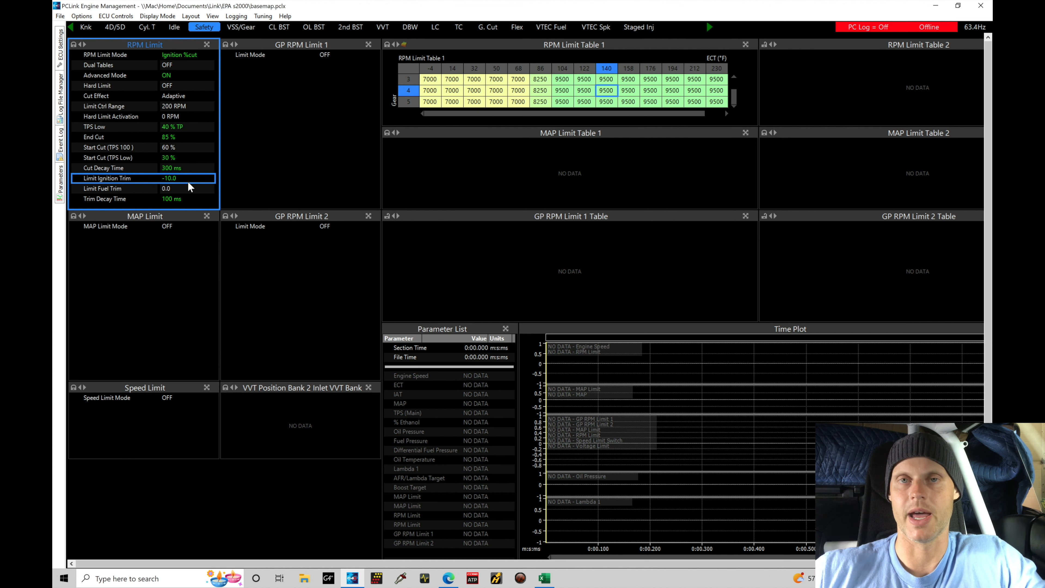
{"action": "left_click", "coordinate": [187, 200]}
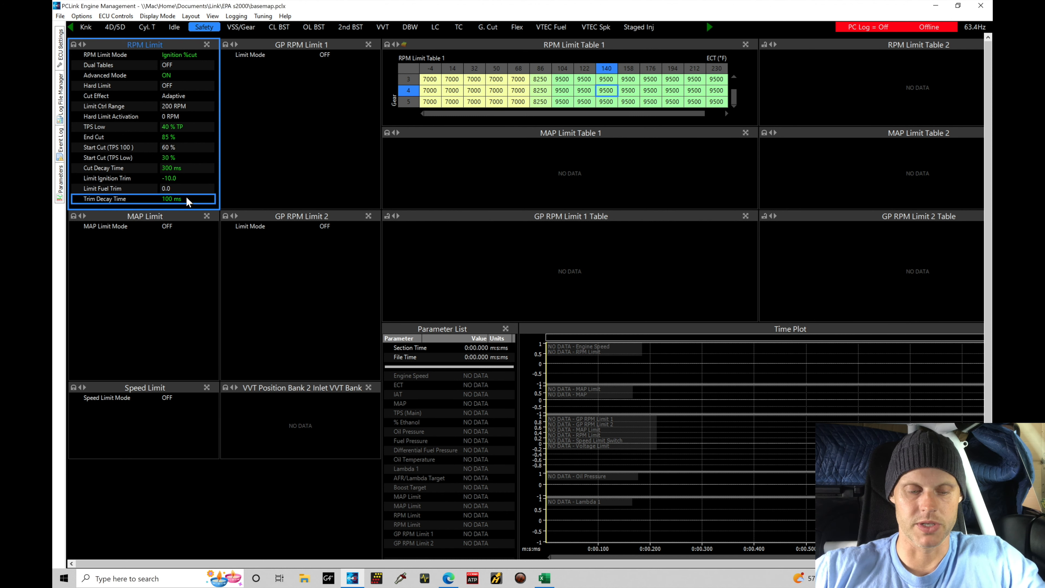
{"action": "left_click", "coordinate": [186, 169]}
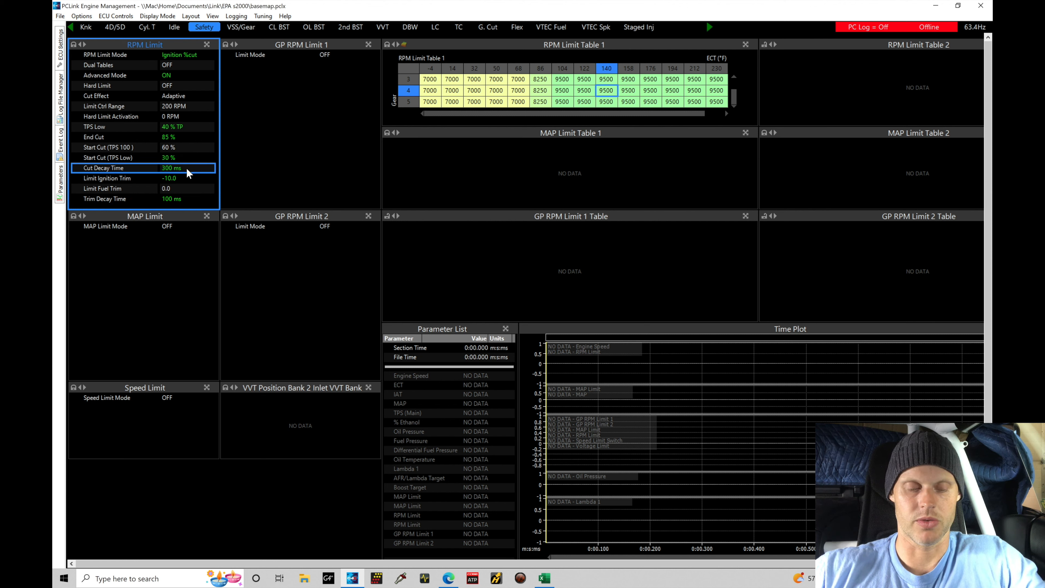
Set the RPM Limit's Cut Decay Time to 200 ms.
{"action": "type", "text": "200"}
{"action": "key", "text": "Return"}
{"action": "left_click", "coordinate": [188, 180]}
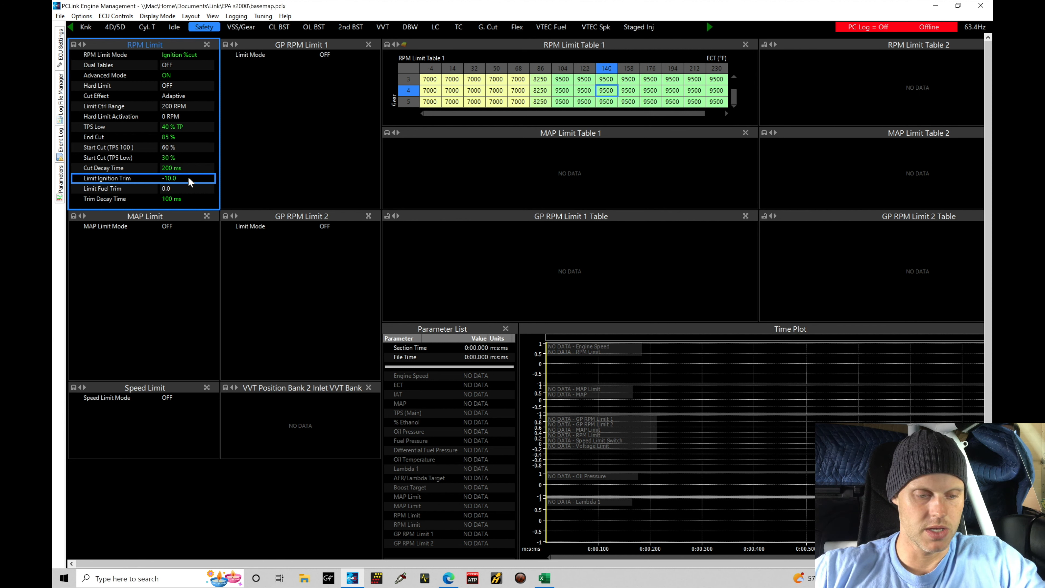
Review the available options for the RPM Limit's Cut Effect and Hard Limit, along with the Hard Limit Activation setting.
{"action": "left_click", "coordinate": [129, 107]}
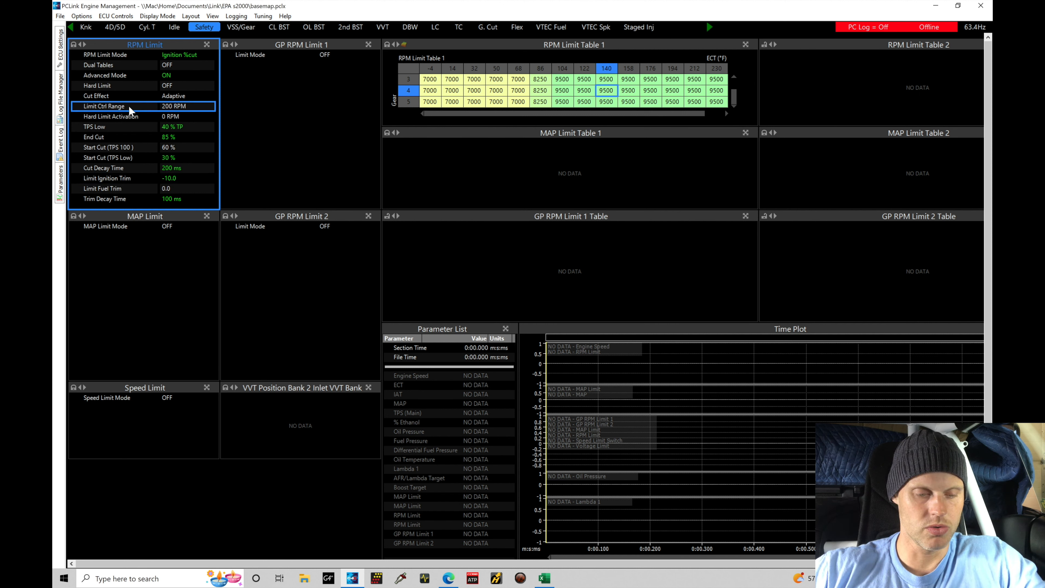
{"action": "double_click", "coordinate": [185, 96]}
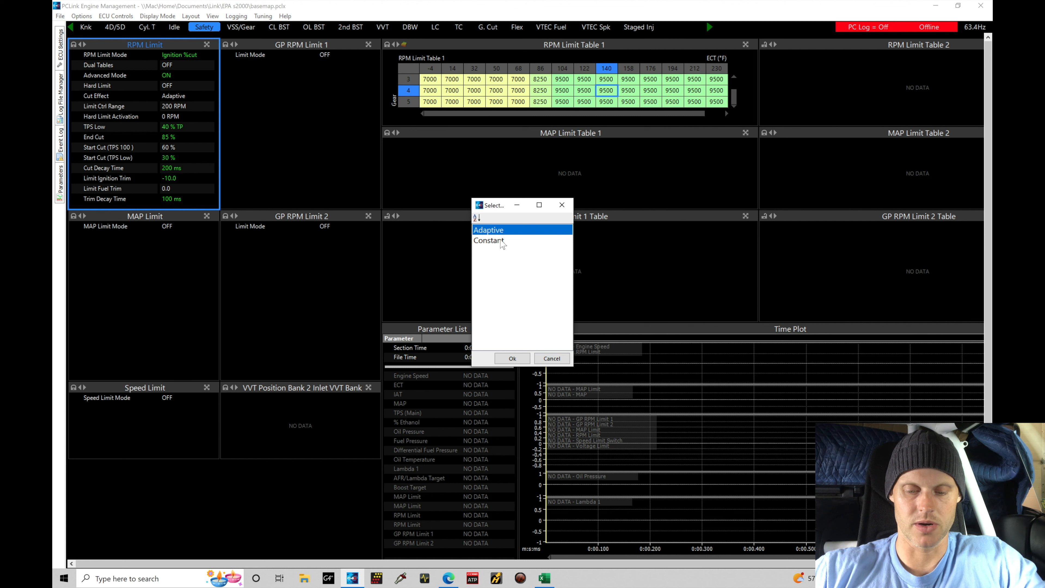
{"action": "left_click", "coordinate": [546, 358]}
{"action": "left_click", "coordinate": [199, 117]}
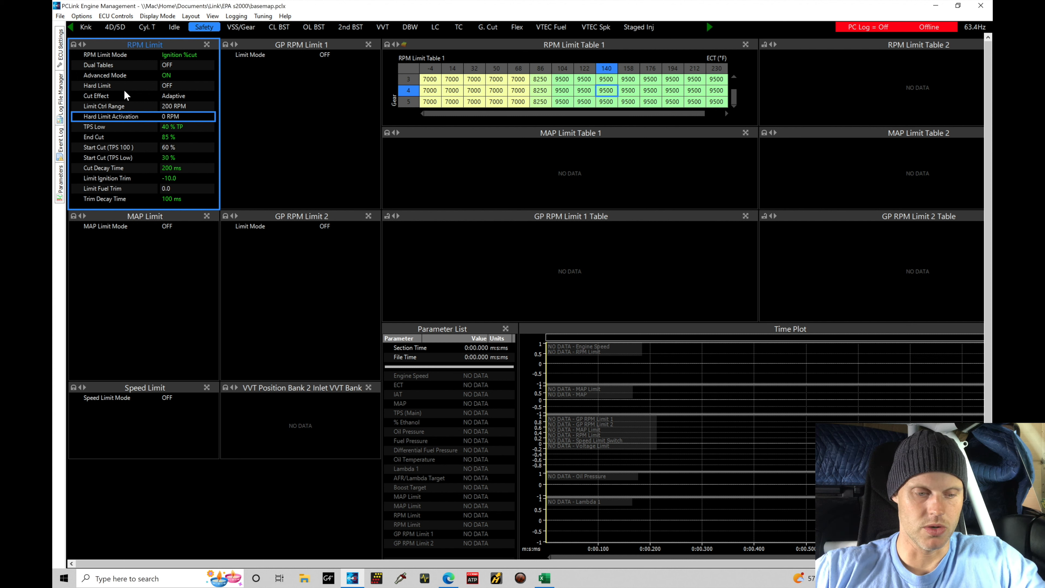
{"action": "double_click", "coordinate": [161, 85]}
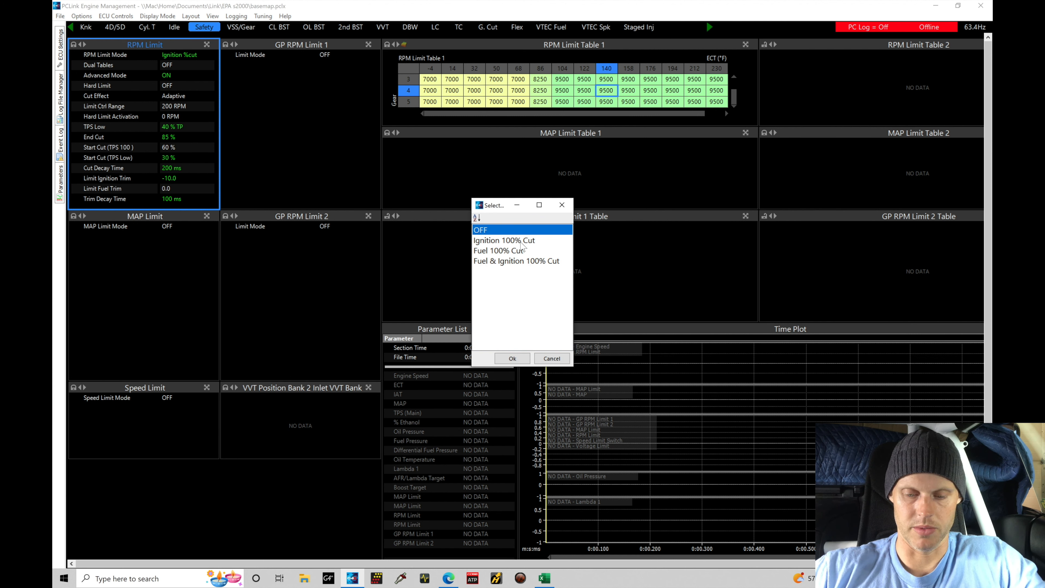
{"action": "left_click", "coordinate": [539, 358]}
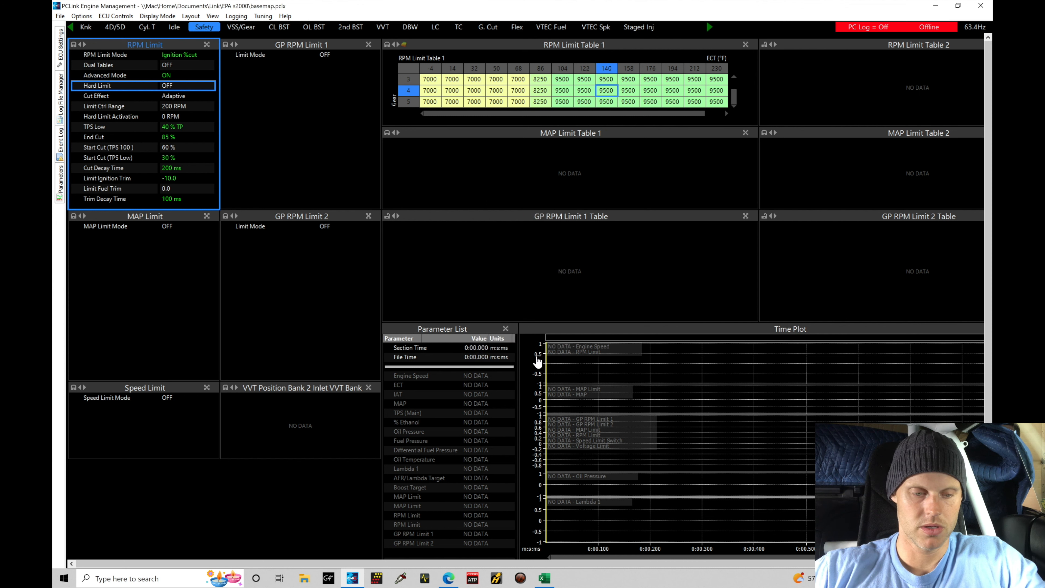
{"action": "left_click", "coordinate": [192, 116]}
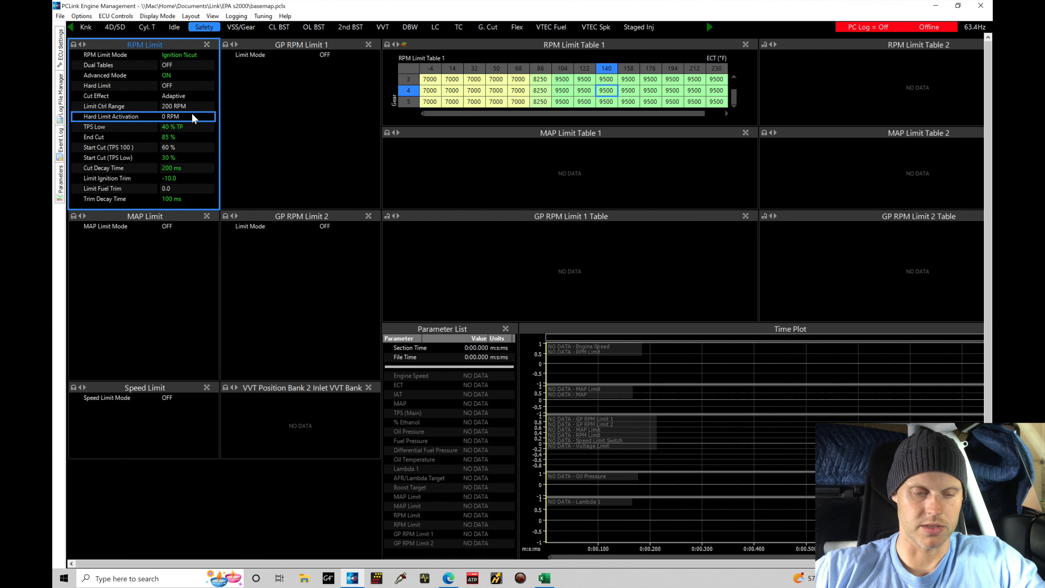
{"action": "left_click", "coordinate": [167, 85]}
{"action": "left_click", "coordinate": [183, 115]}
{"action": "left_click", "coordinate": [185, 87]}
{"action": "left_click", "coordinate": [186, 123]}
{"action": "left_click", "coordinate": [186, 118]}
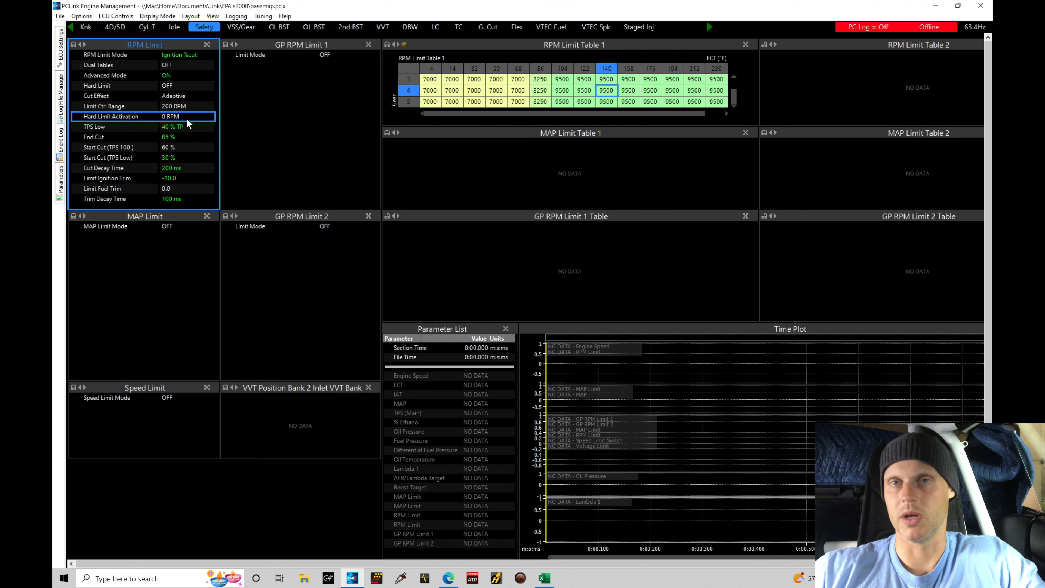
{"action": "left_click", "coordinate": [187, 138]}
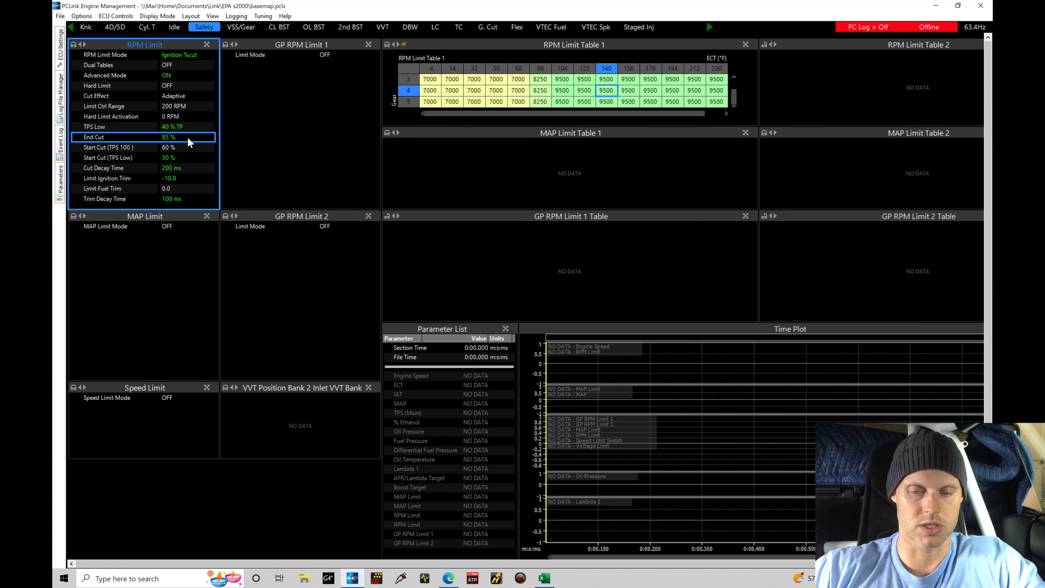
Export RPM Limit Table 1 to a Link table export file.
{"action": "right_click", "coordinate": [467, 89]}
{"action": "mouse_move", "coordinate": [535, 123]}
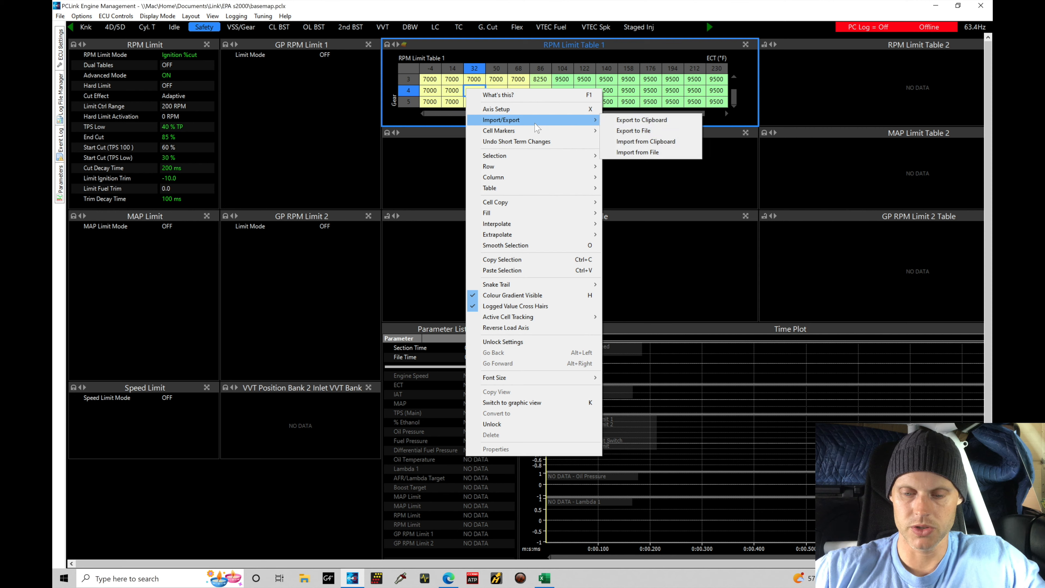
{"action": "left_click", "coordinate": [638, 131]}
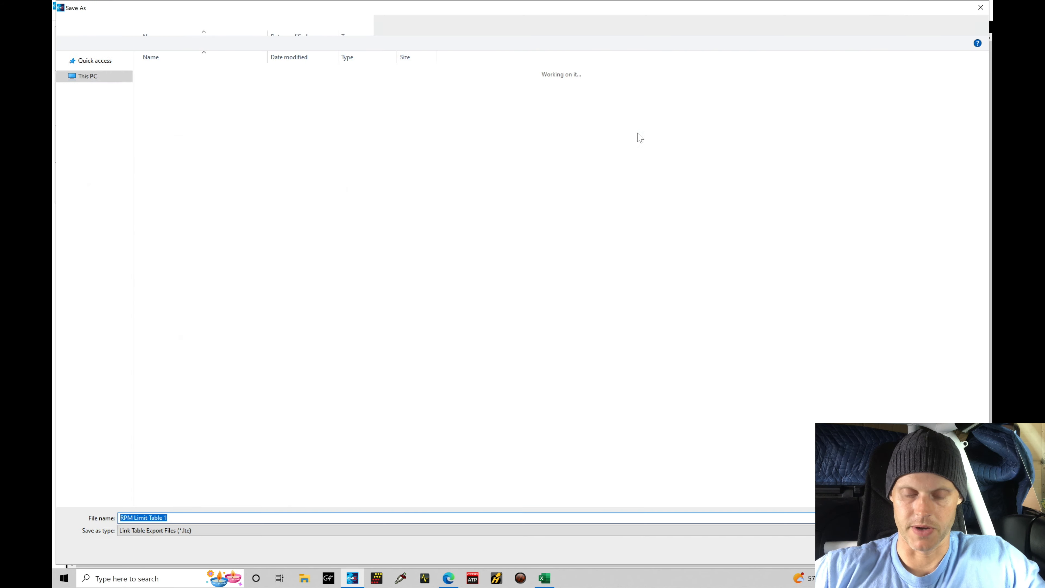